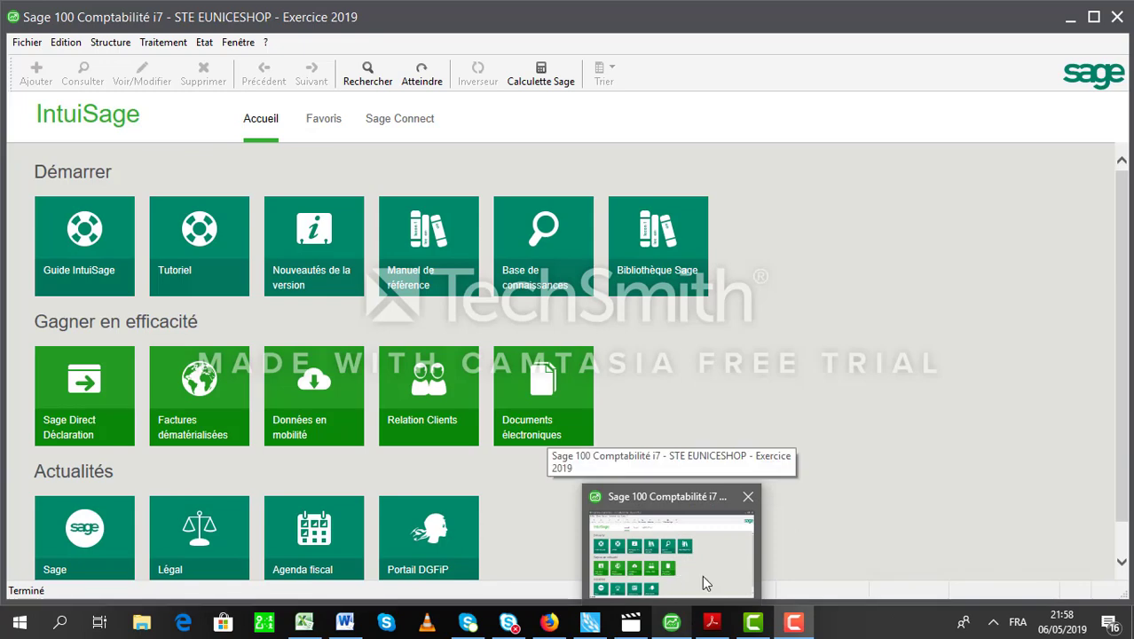
Consult the SYSCOHADA PDF's Classe 4 table, scrolling to rows 48, 49 and section 40, then return to Sage.
click(705, 583)
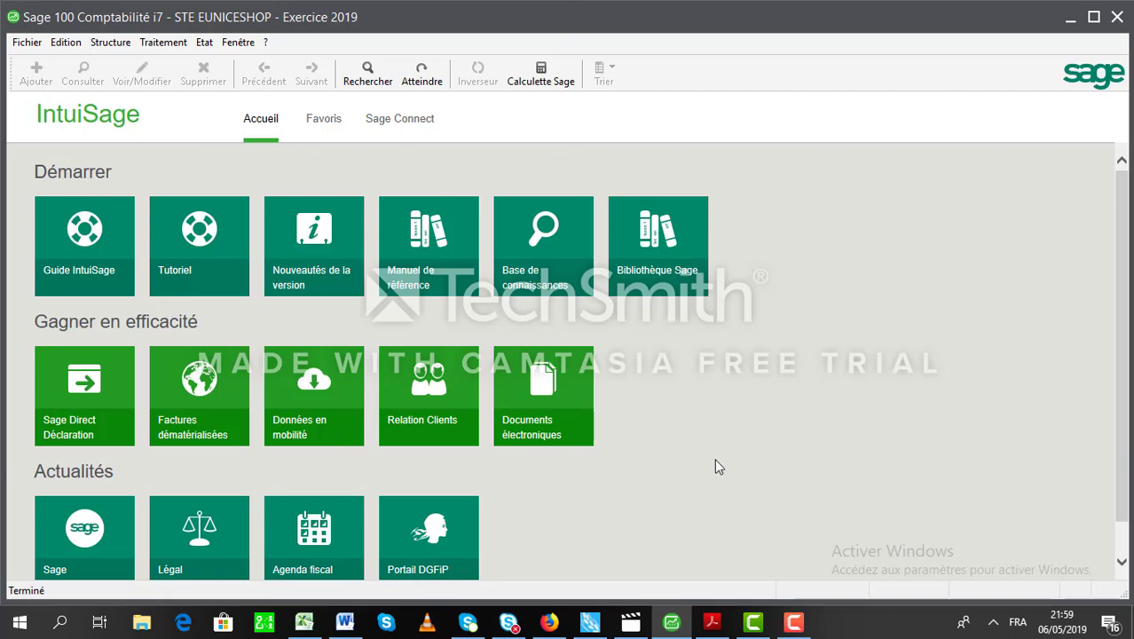
mouse_move(715, 623)
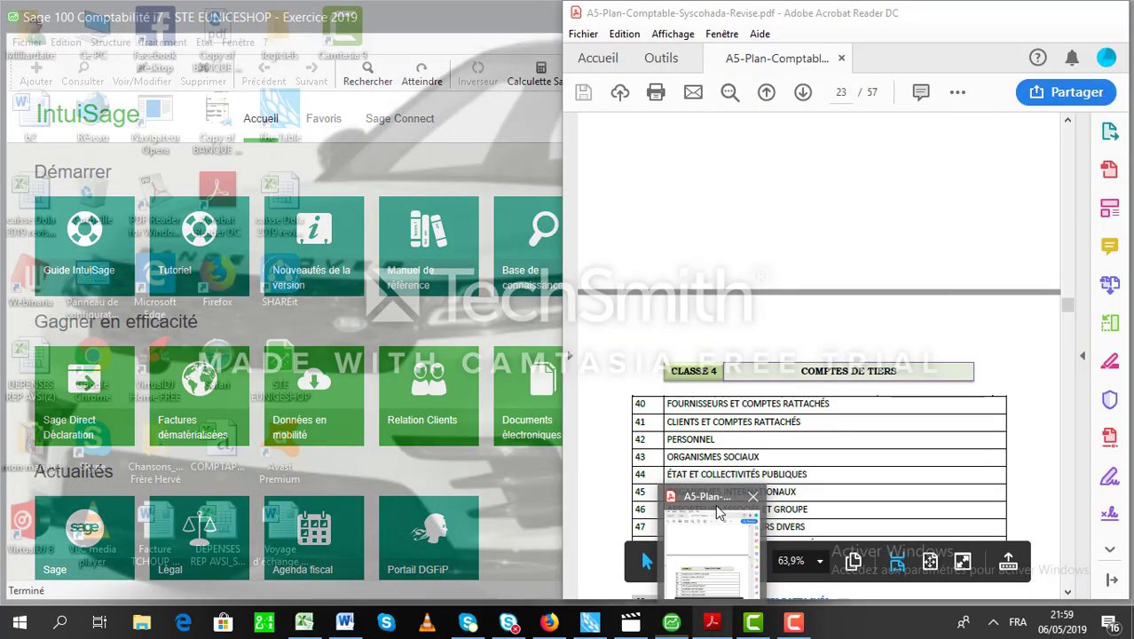
click(717, 512)
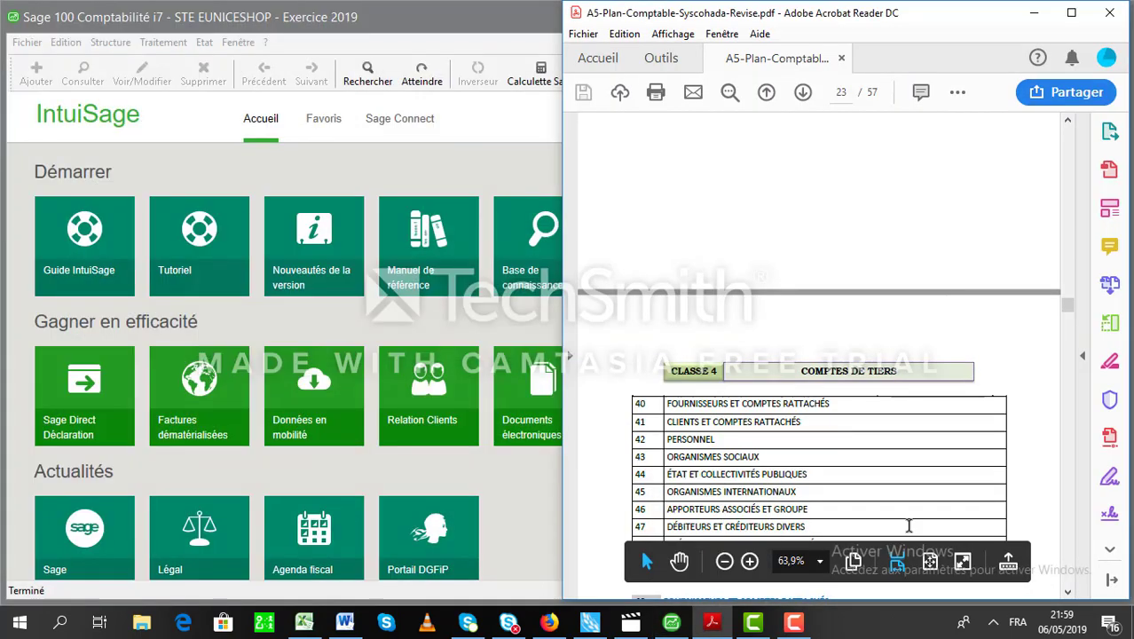
click(1067, 593)
click(1067, 593)
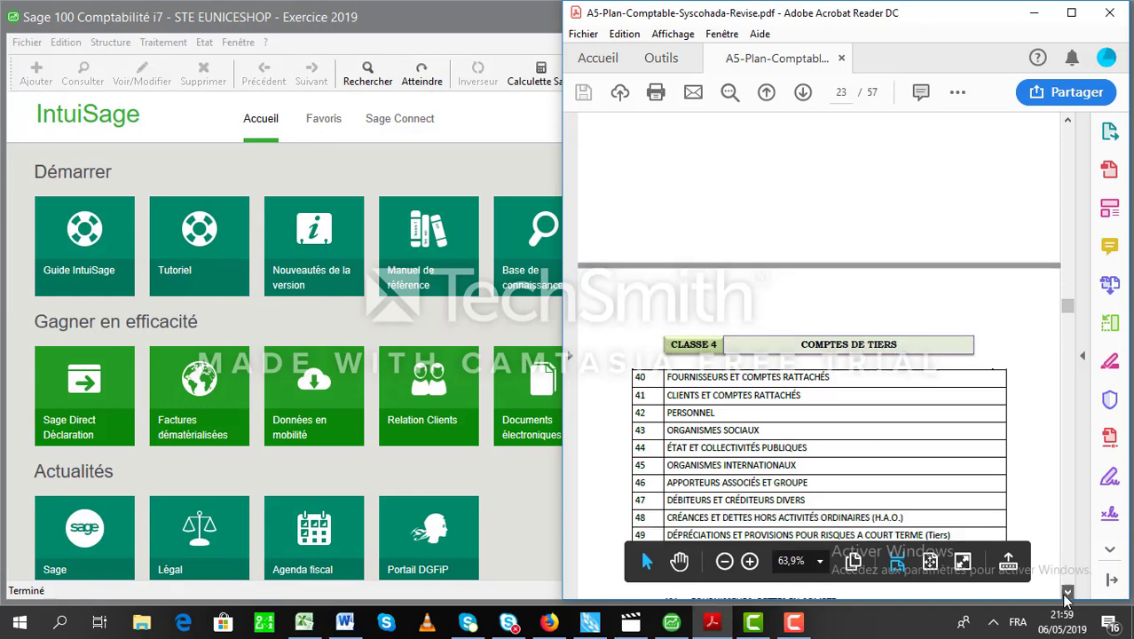
click(1068, 593)
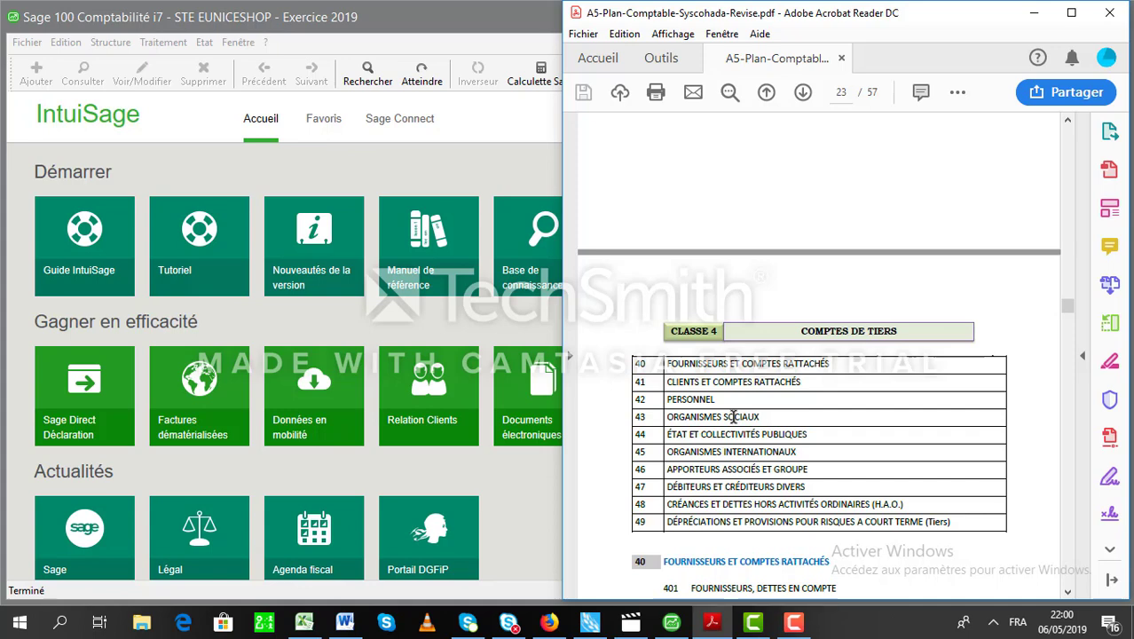
click(490, 170)
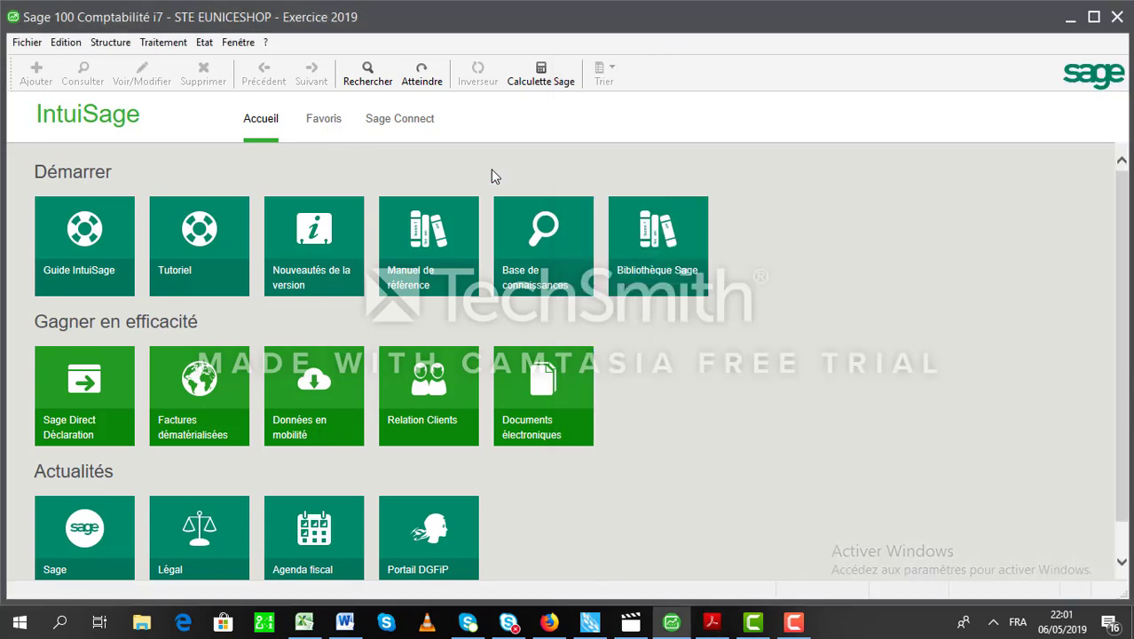
Open Structure > Plan tiers, delete the duplicate XOILCONGO account and start a new tiers record.
click(131, 44)
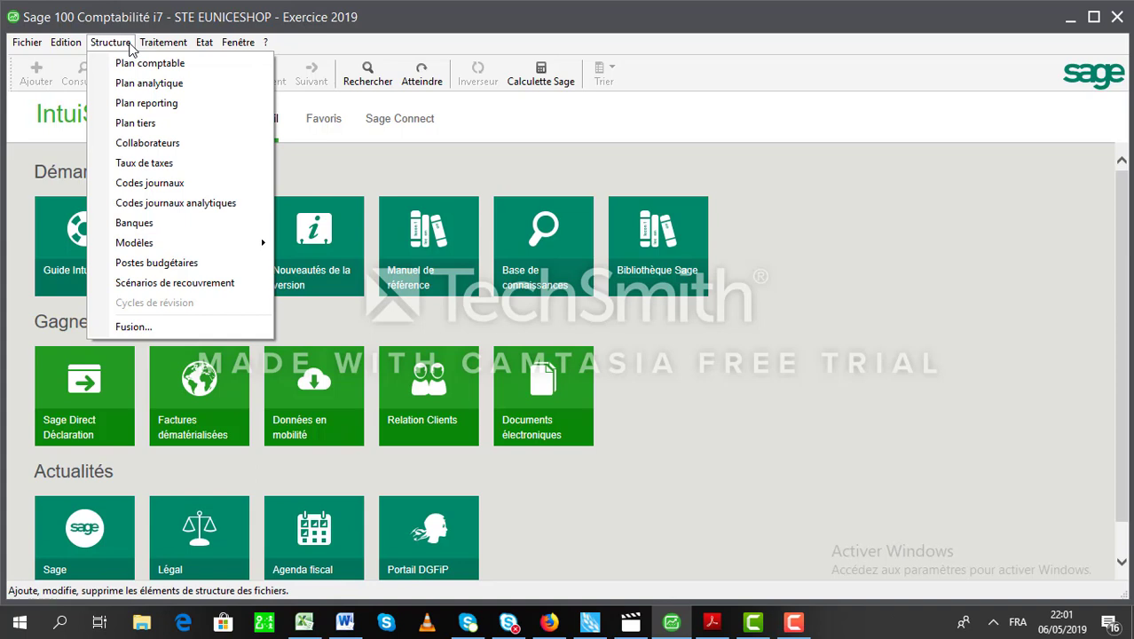
click(137, 123)
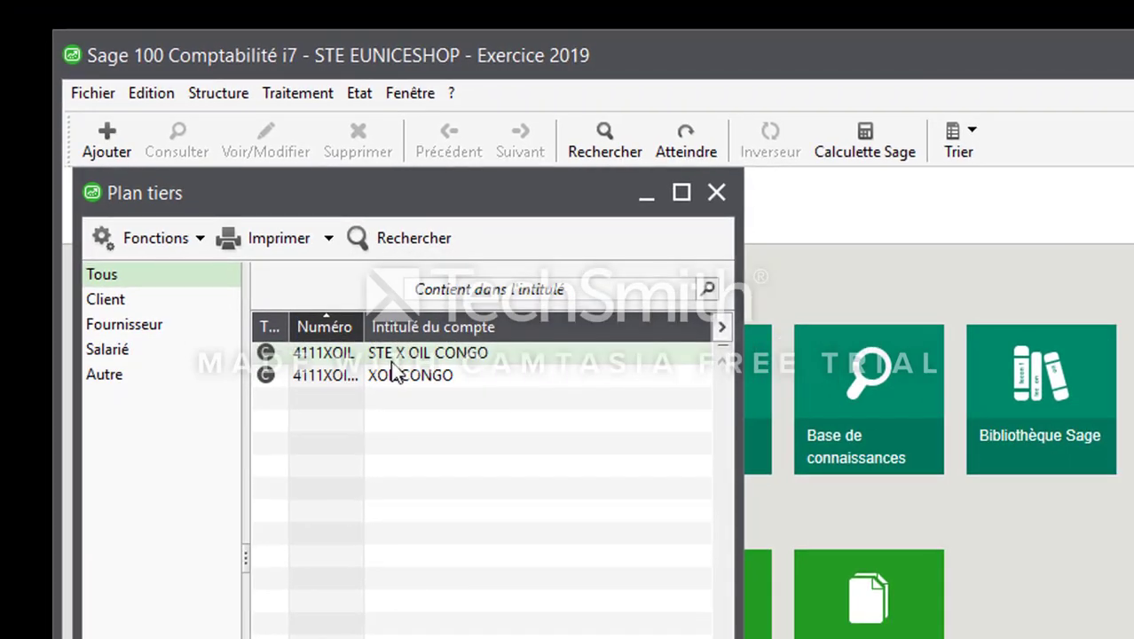
click(391, 382)
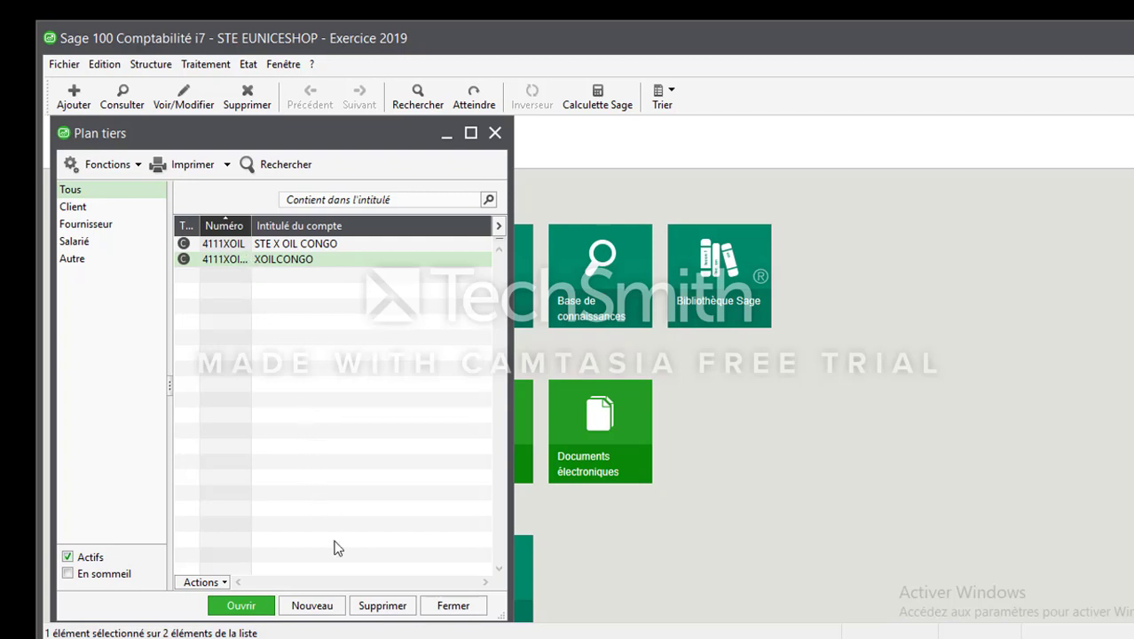
click(377, 609)
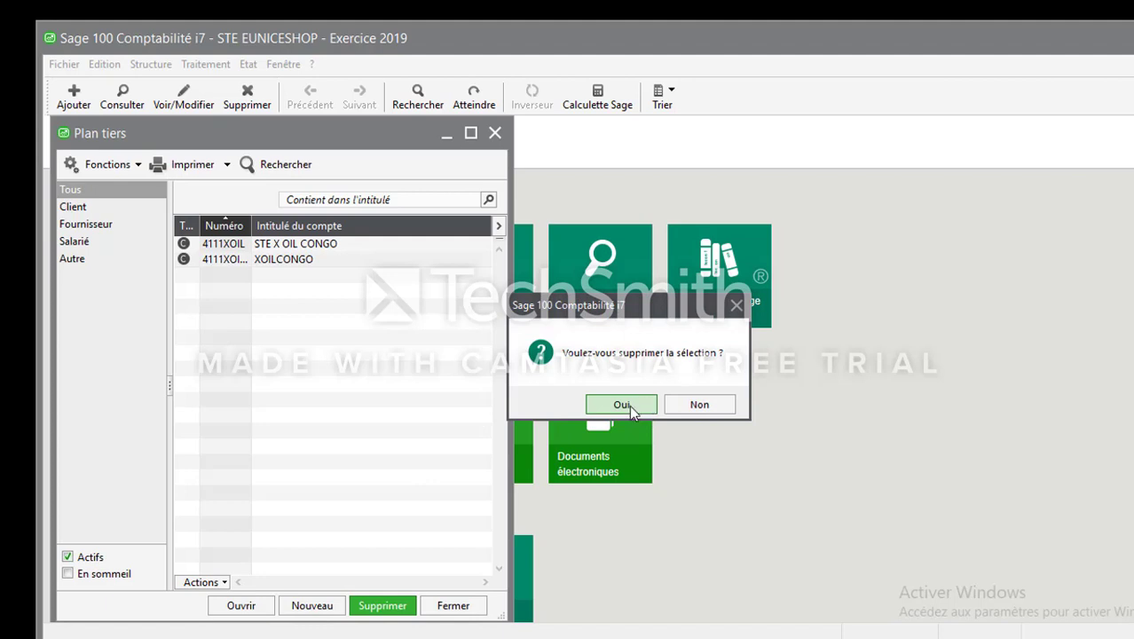
click(629, 405)
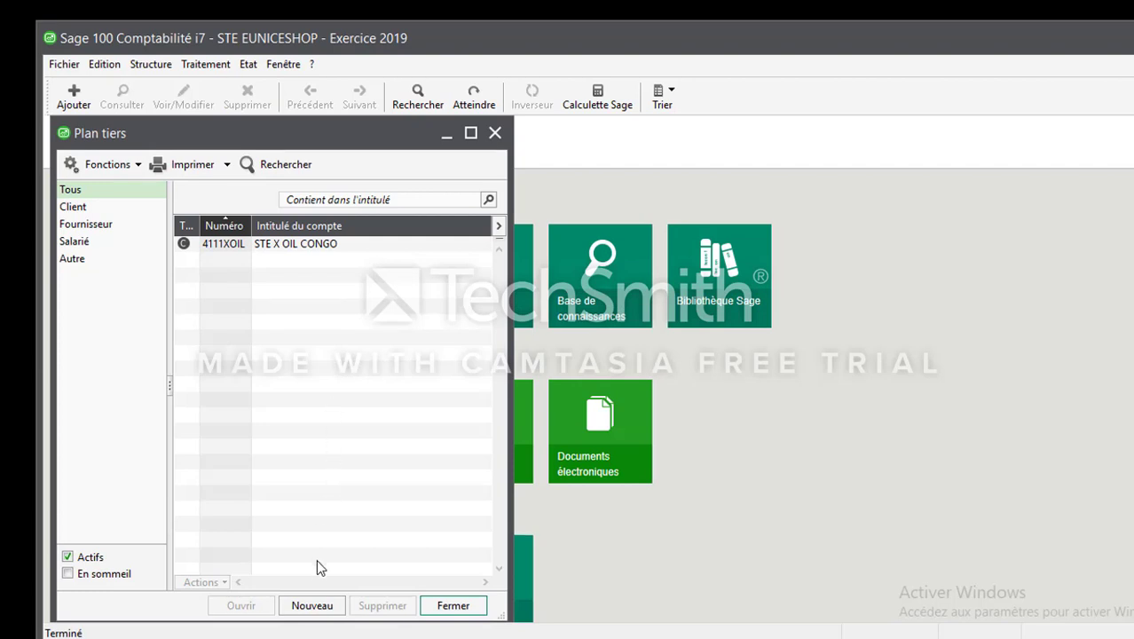
click(312, 606)
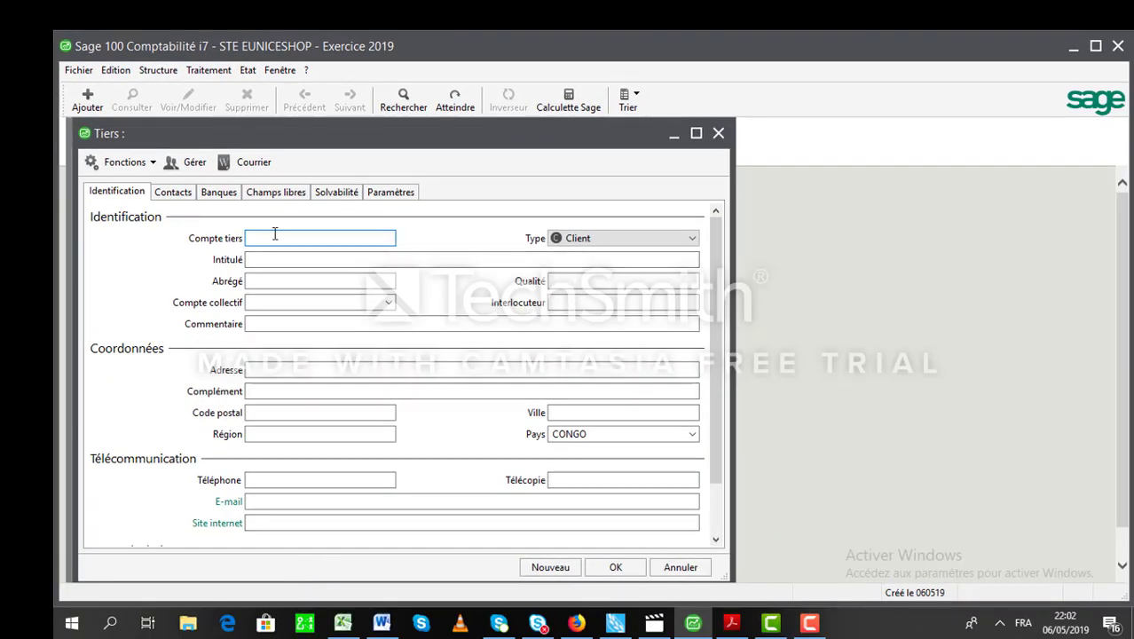
Enter the account number 411CONTEL, correcting the mistyped 411SNE.
text(411)
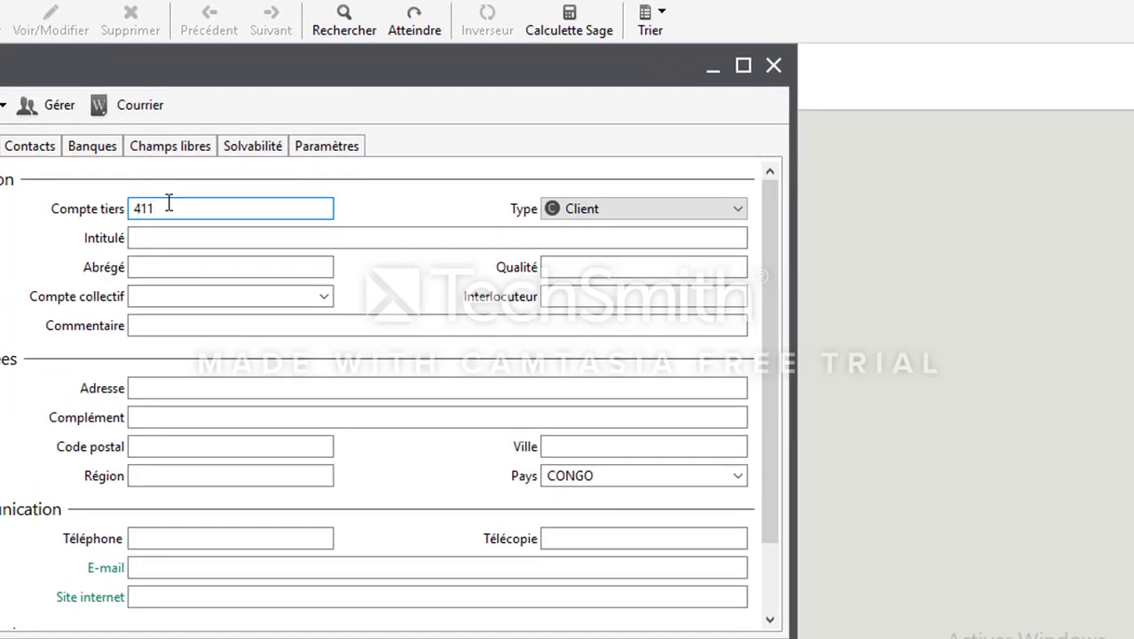
text(SNE)
key(Tab)
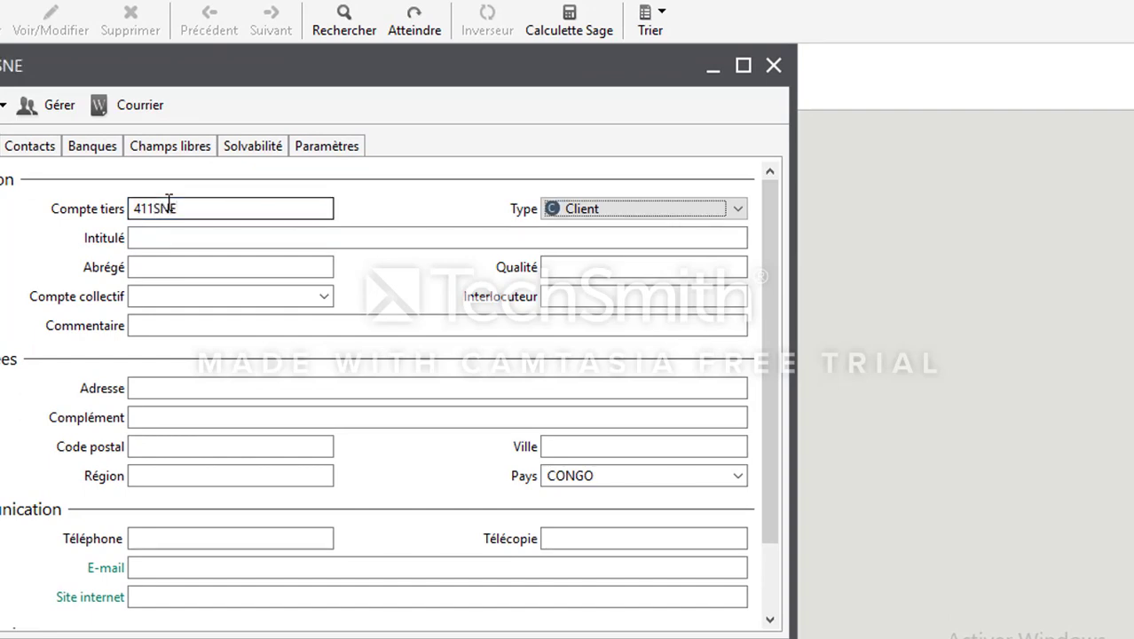
key(Tab)
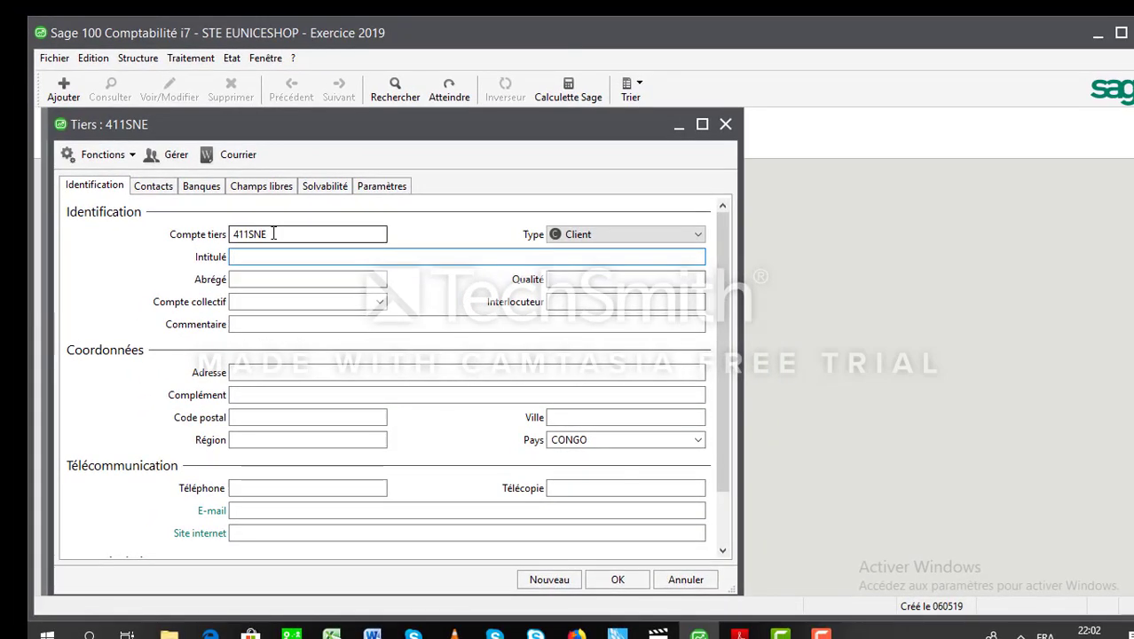
click(273, 233)
key(BackSpace)
key(BackSpace)
key(BackSpace)
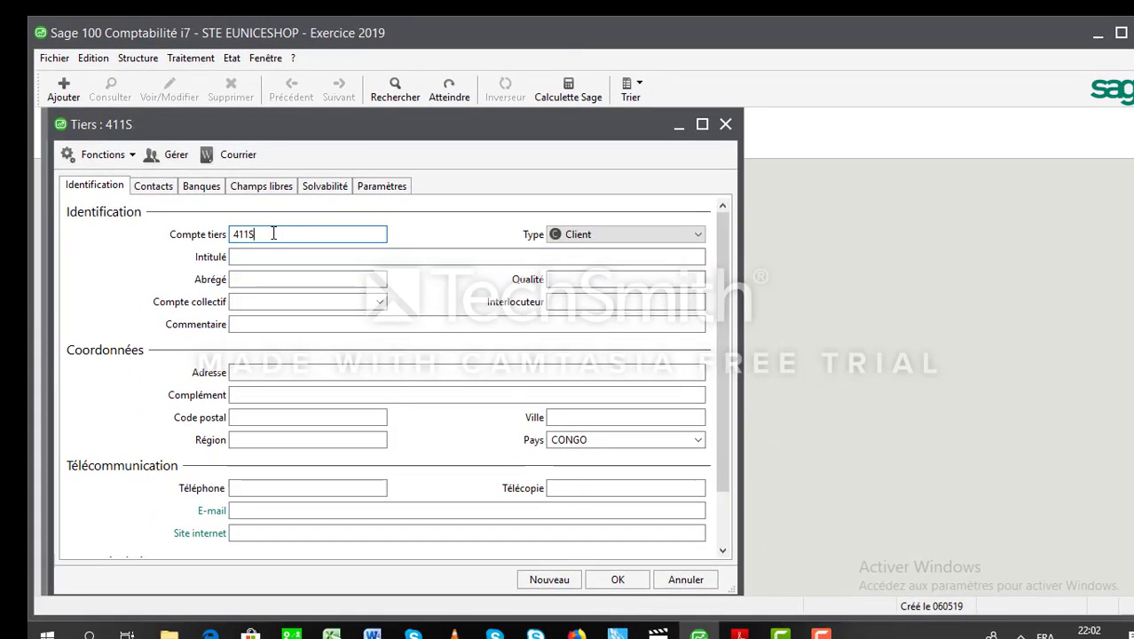
text(CONTEL)
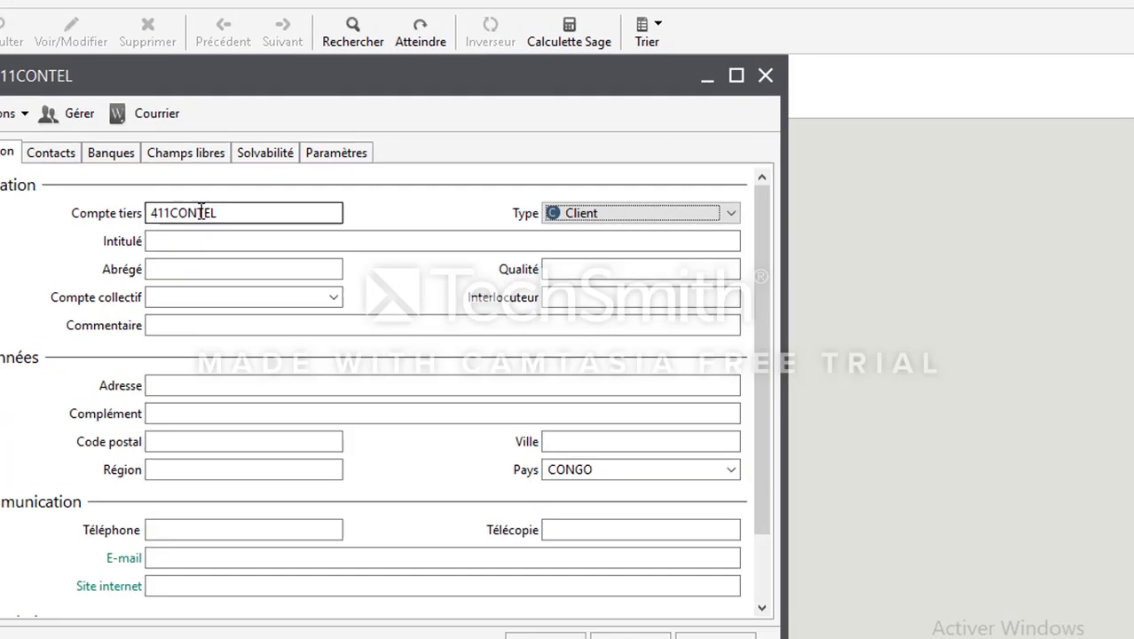
key(Tab)
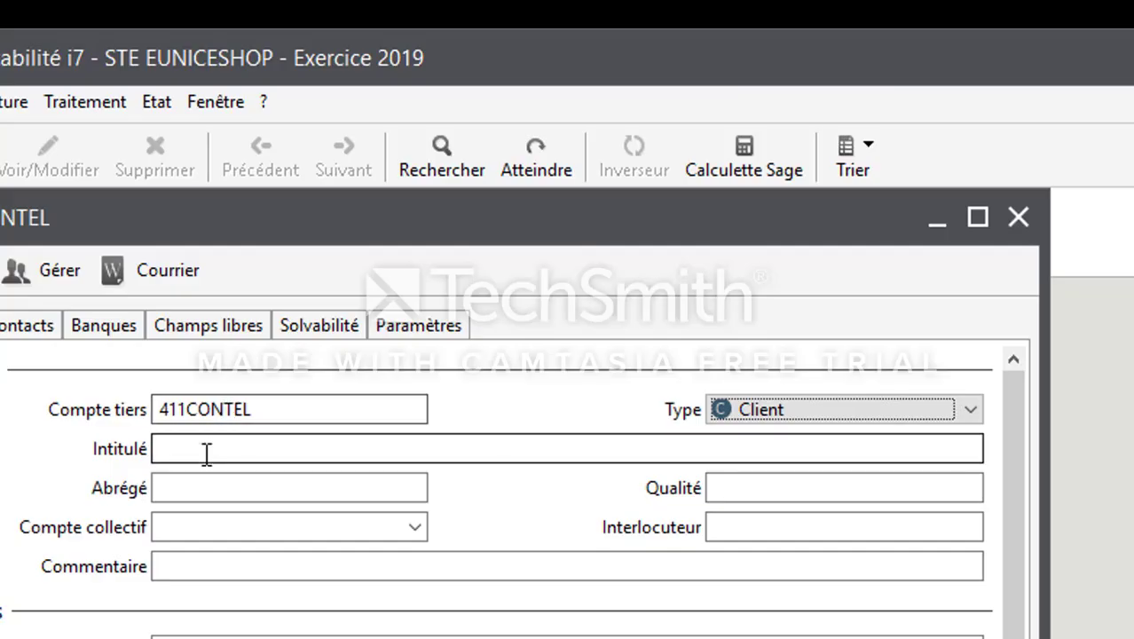
Set the account title to CONGO TELECOM so the short name fills in.
click(206, 453)
text(CONG)
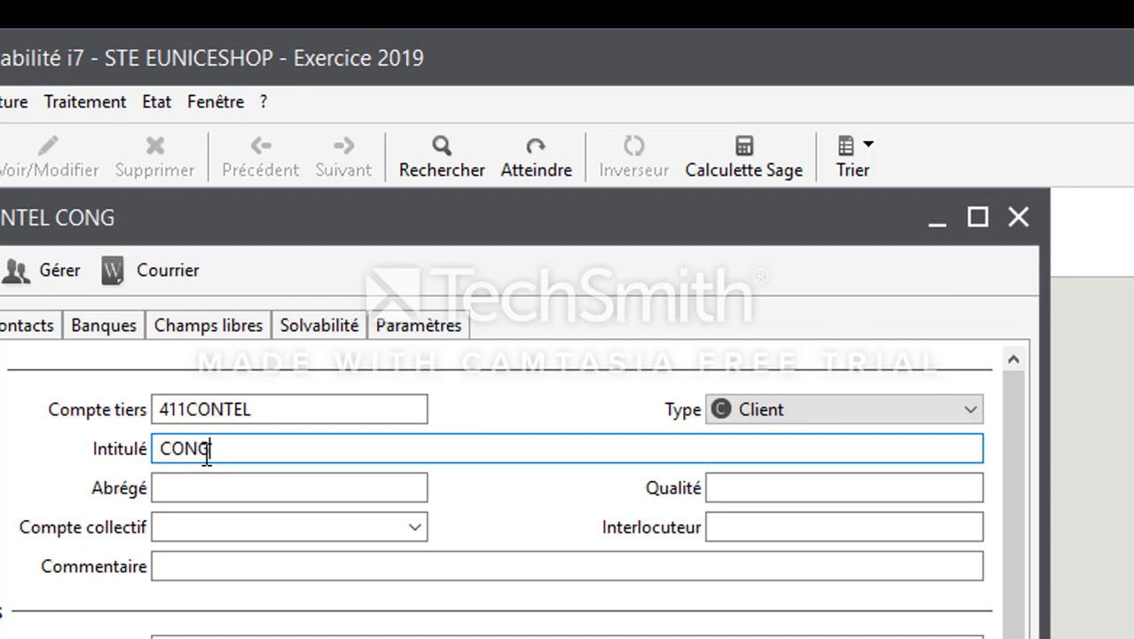
text(OTE)
key(BackSpace)
key(BackSpace)
text(TELECOM)
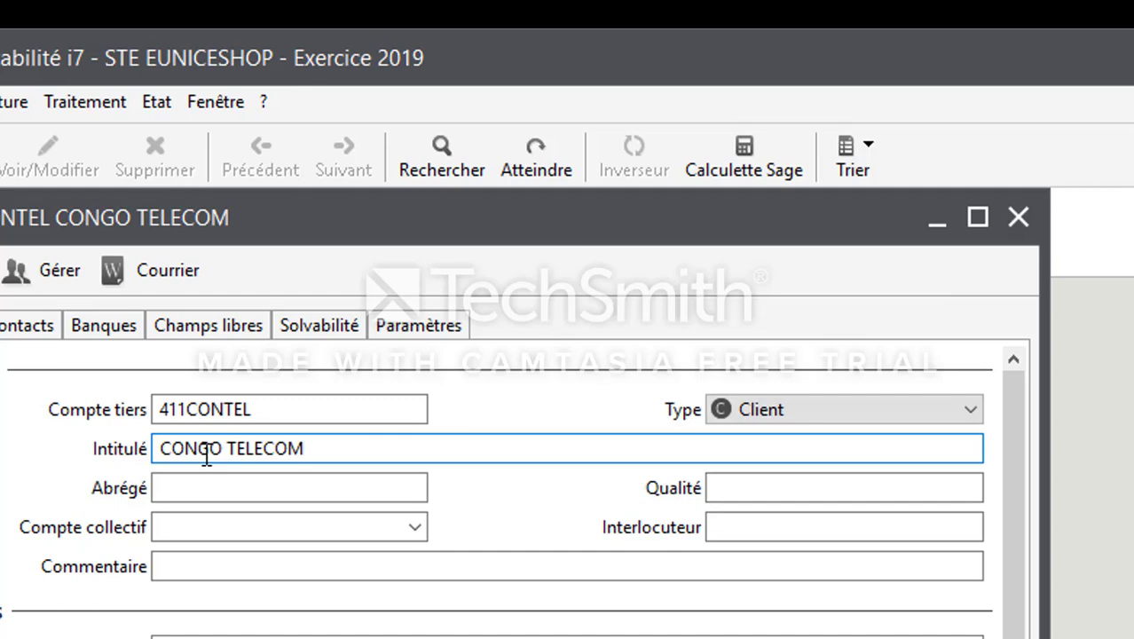
key(Tab)
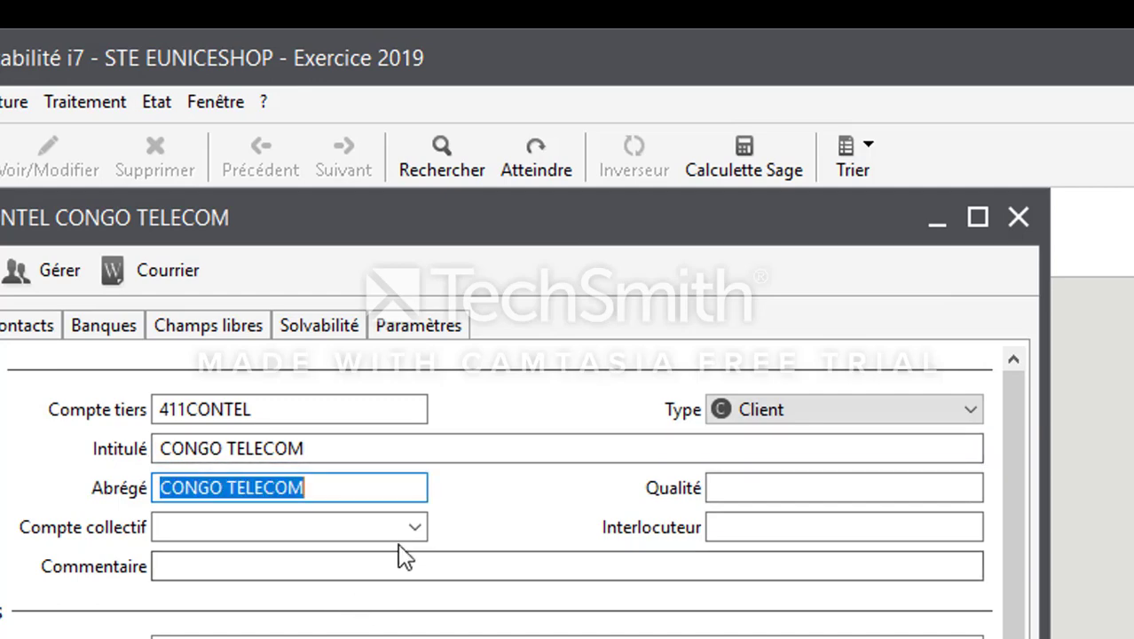
Choose 41100000 Clients as the collective account.
click(372, 523)
text(411)
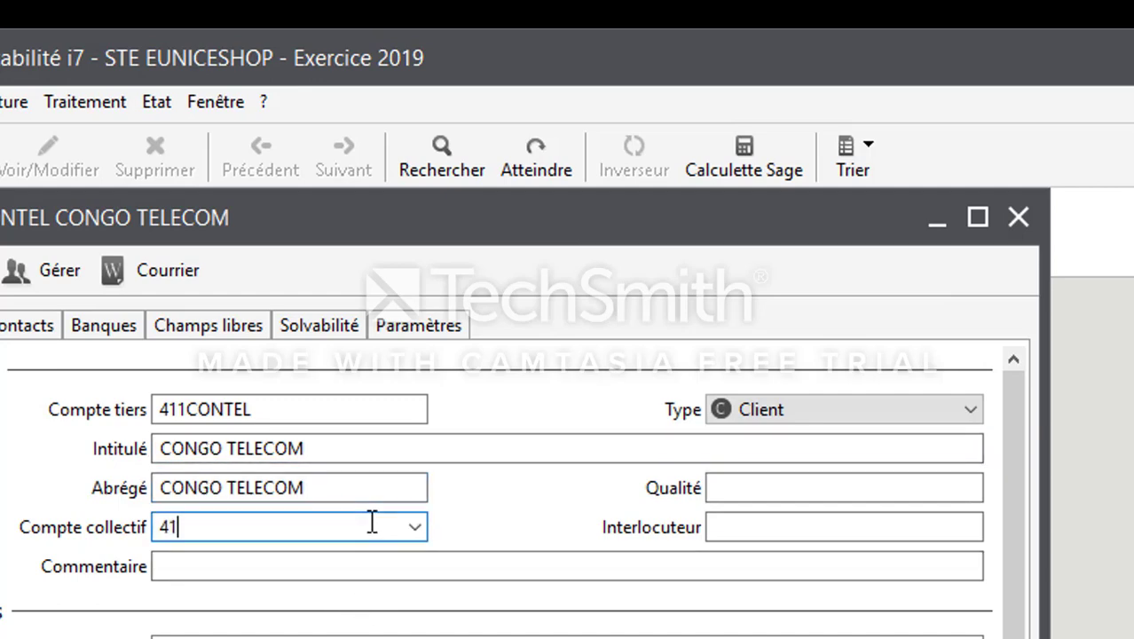
key(Tab)
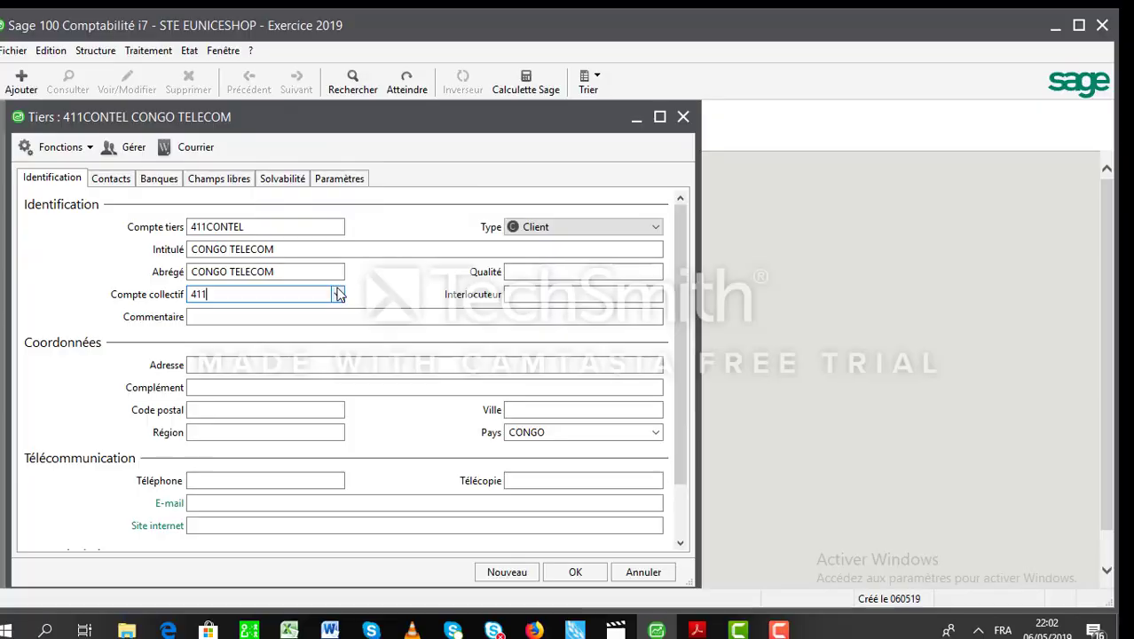
click(417, 526)
click(338, 295)
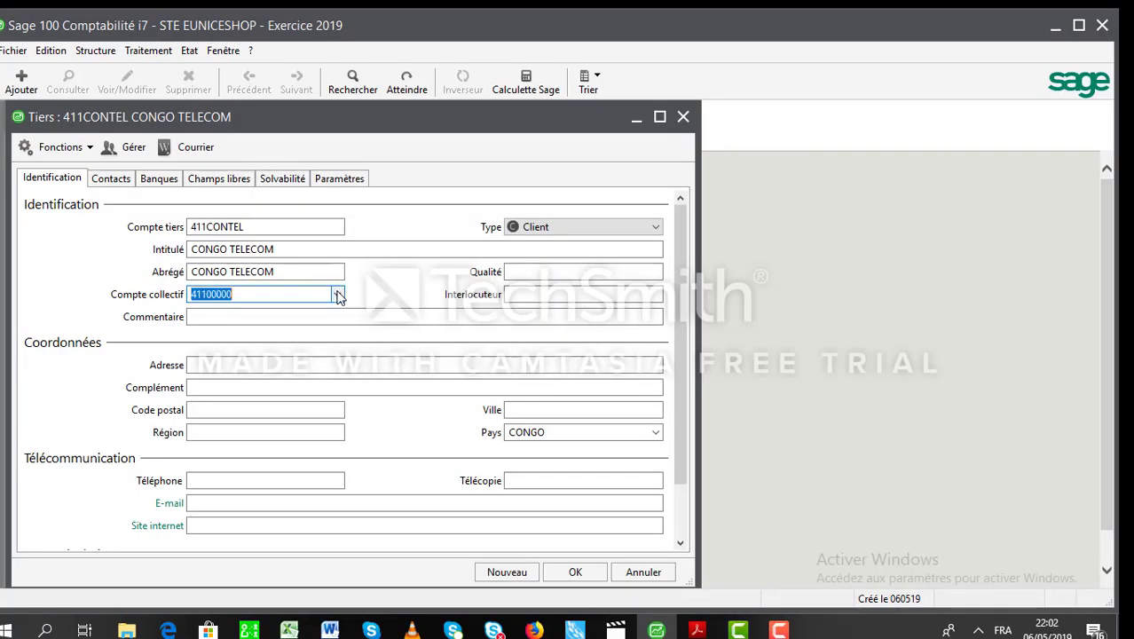
click(378, 318)
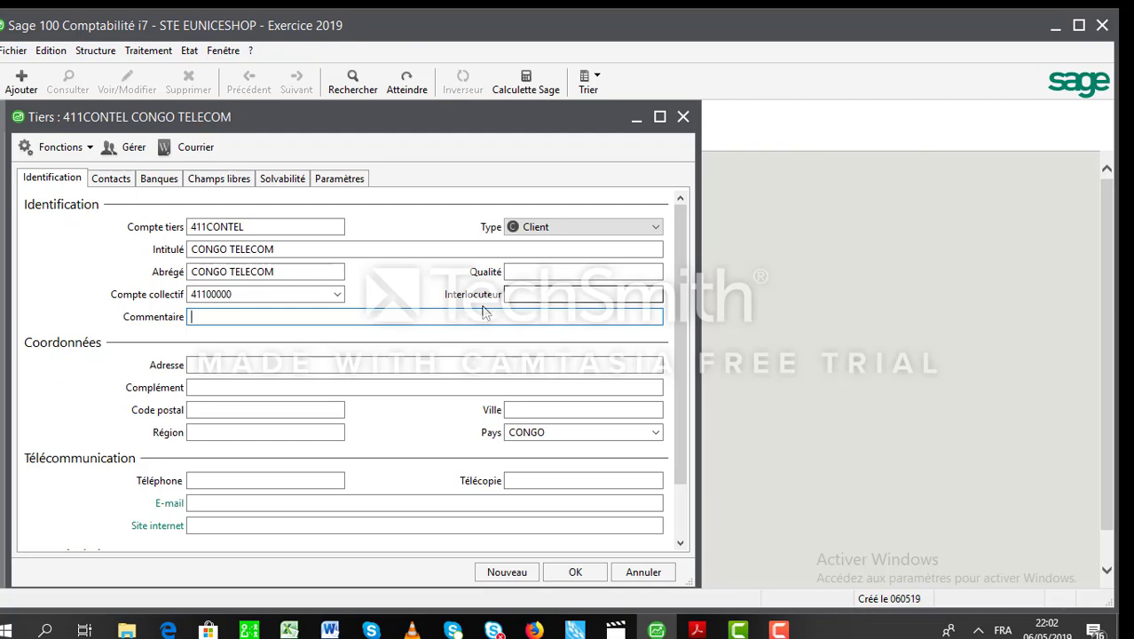
Enter the client's street address, fixing a doubled letter.
click(399, 362)
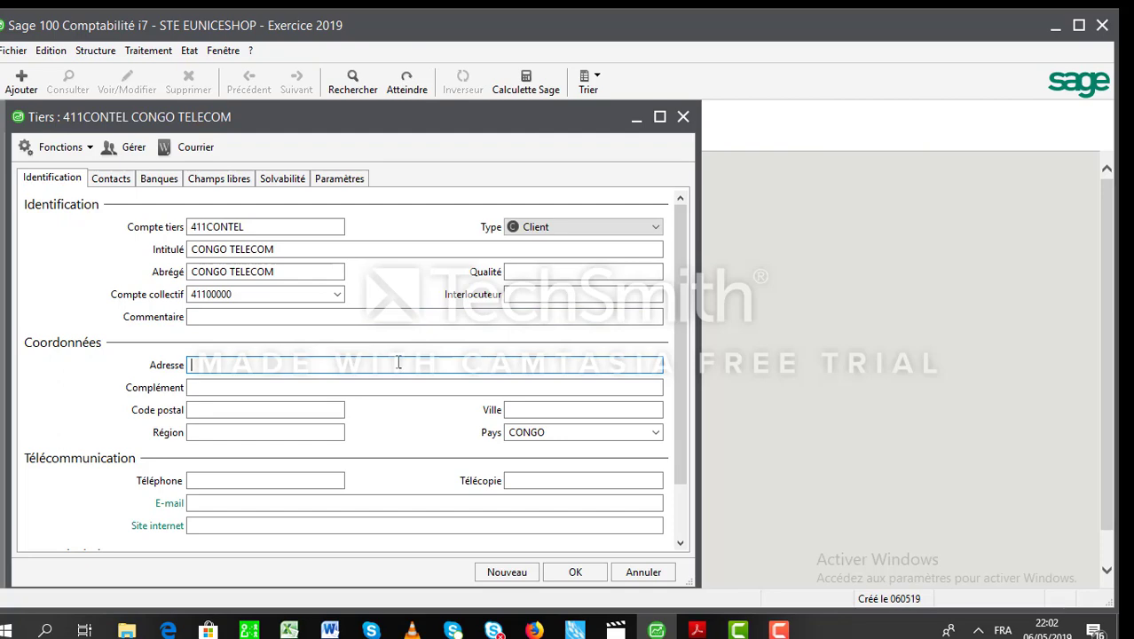
text(CCENTRE)
key(Home)
key(Delete)
key(End)
text(VILLE)
Fill in postal code, region KOUILOU and town POINTE NOIRE for the client.
click(319, 412)
text(0)
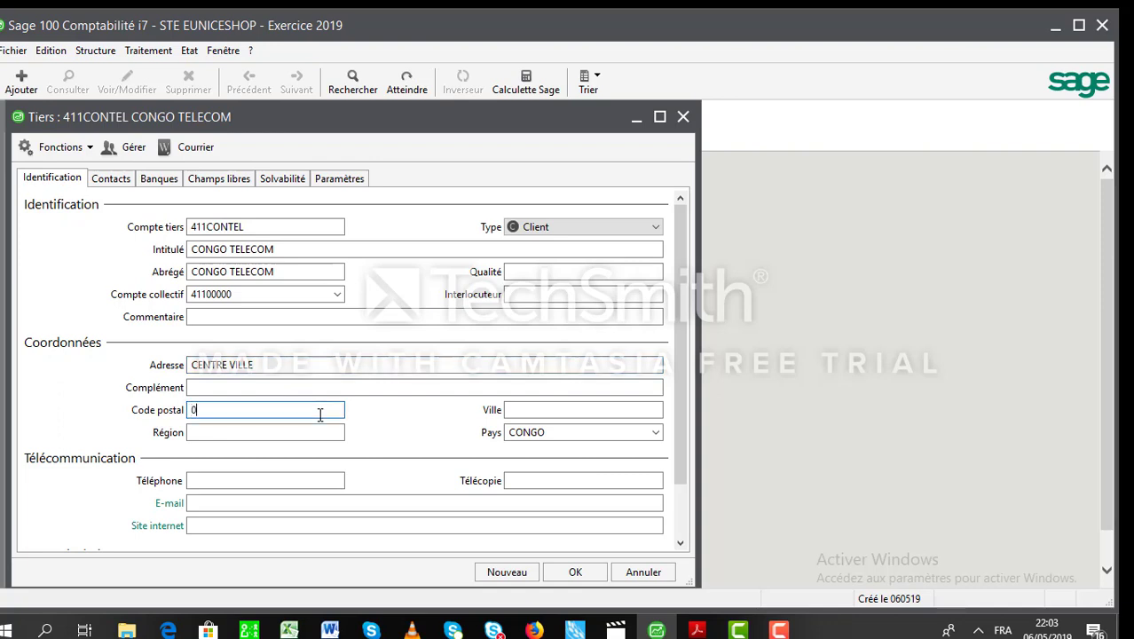
text(0000)
key(Tab)
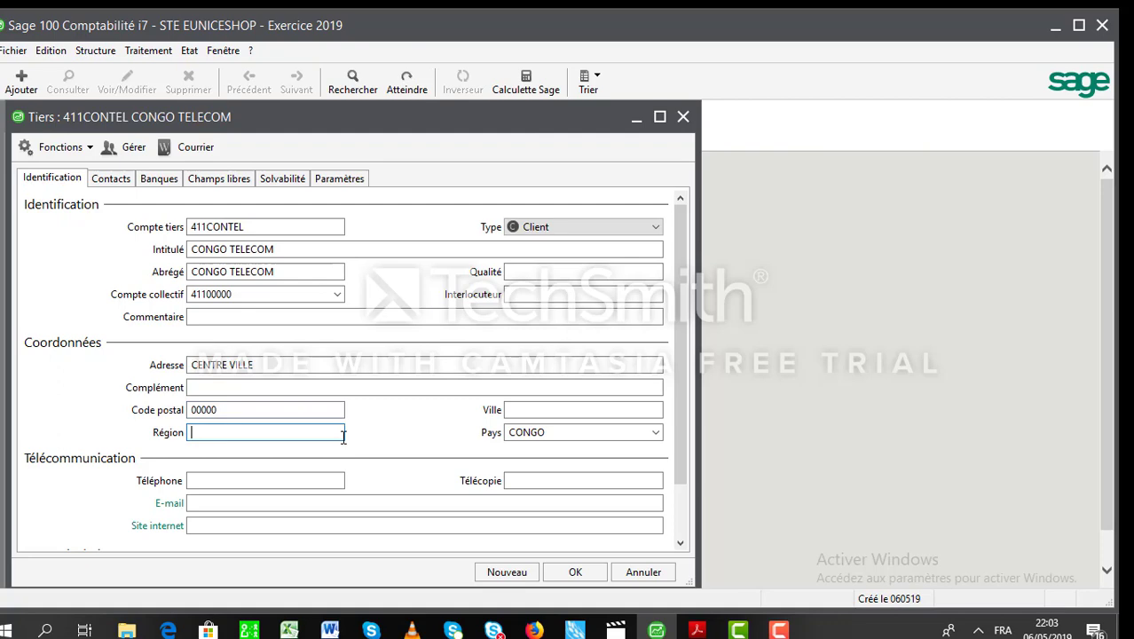
text(KOUILOU)
key(Tab)
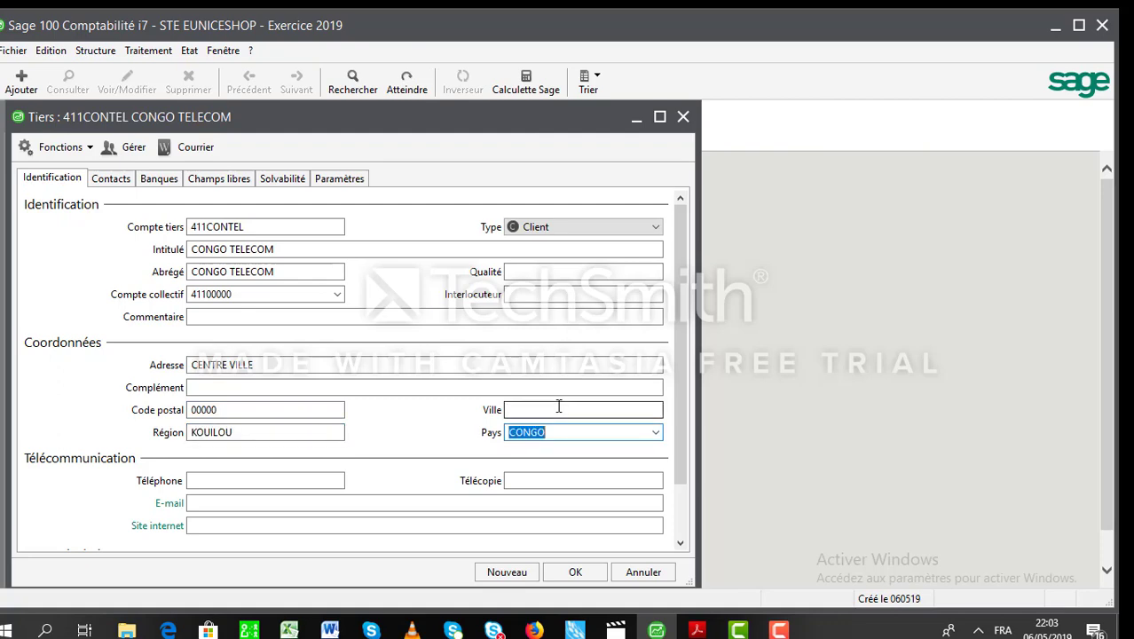
click(559, 408)
text(POINT)
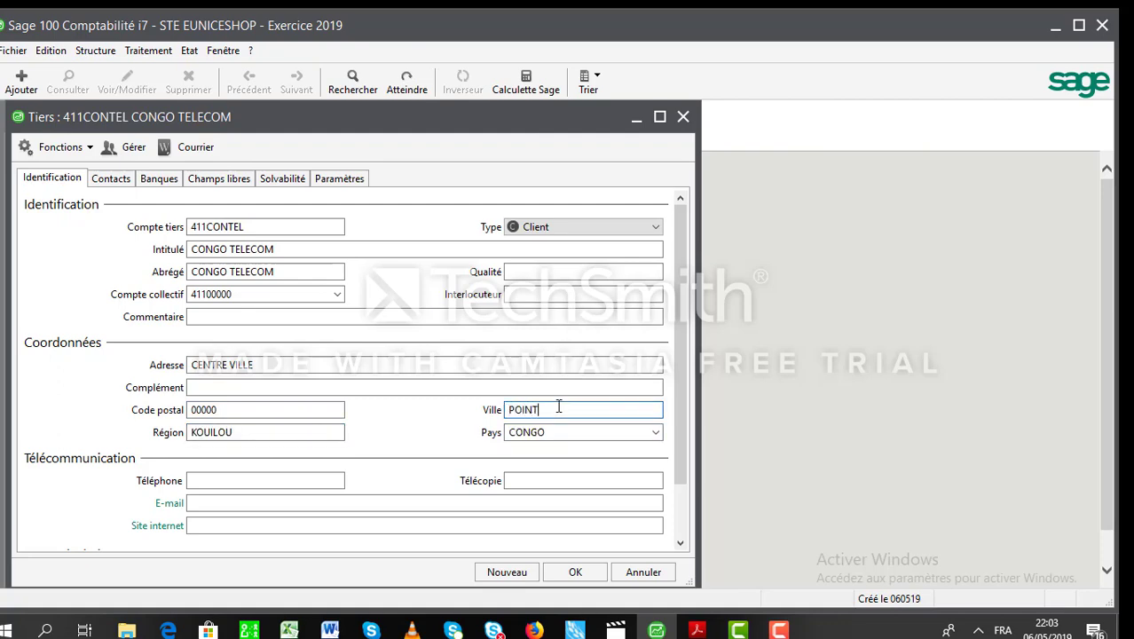
text(E NOIRE)
click(281, 481)
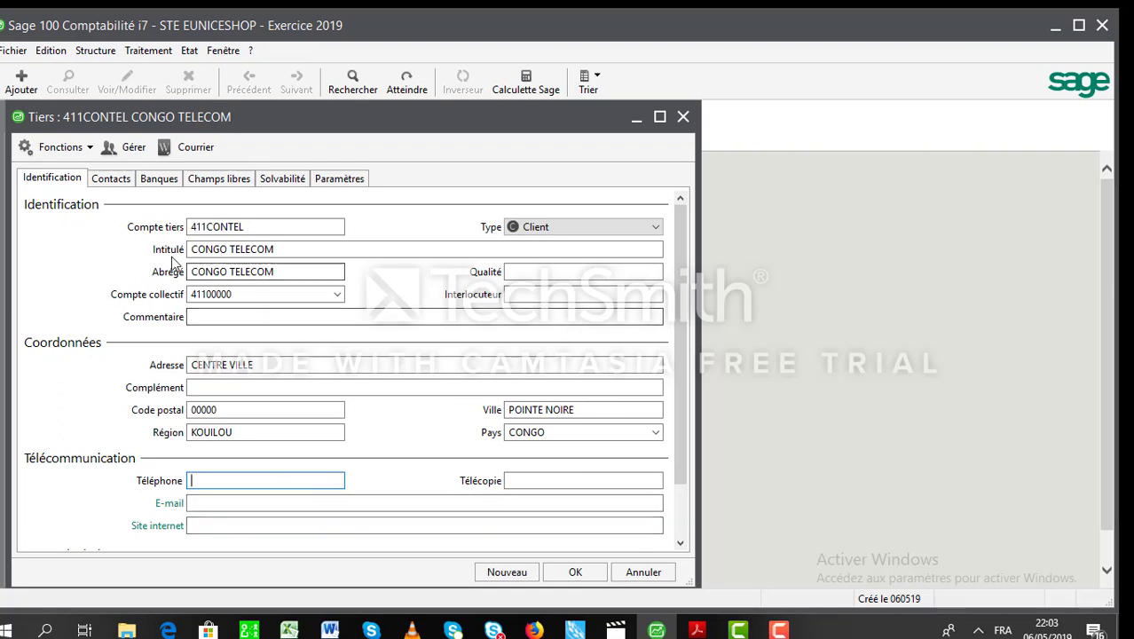
Add a new contact in the Contacts tab with the contact's surname and first name.
click(110, 178)
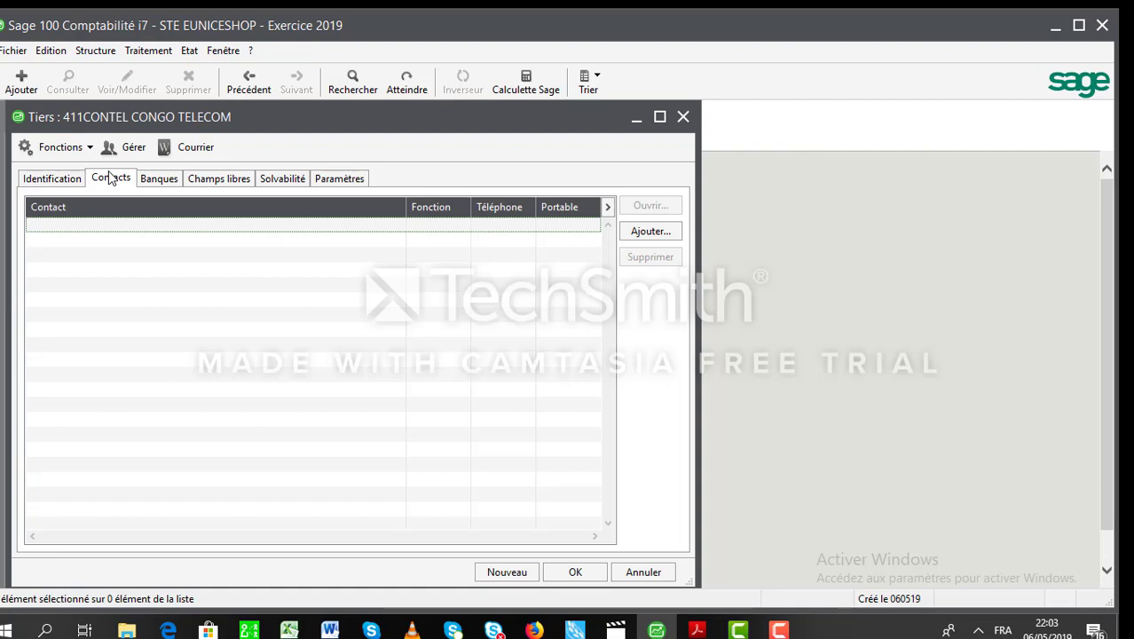
click(156, 180)
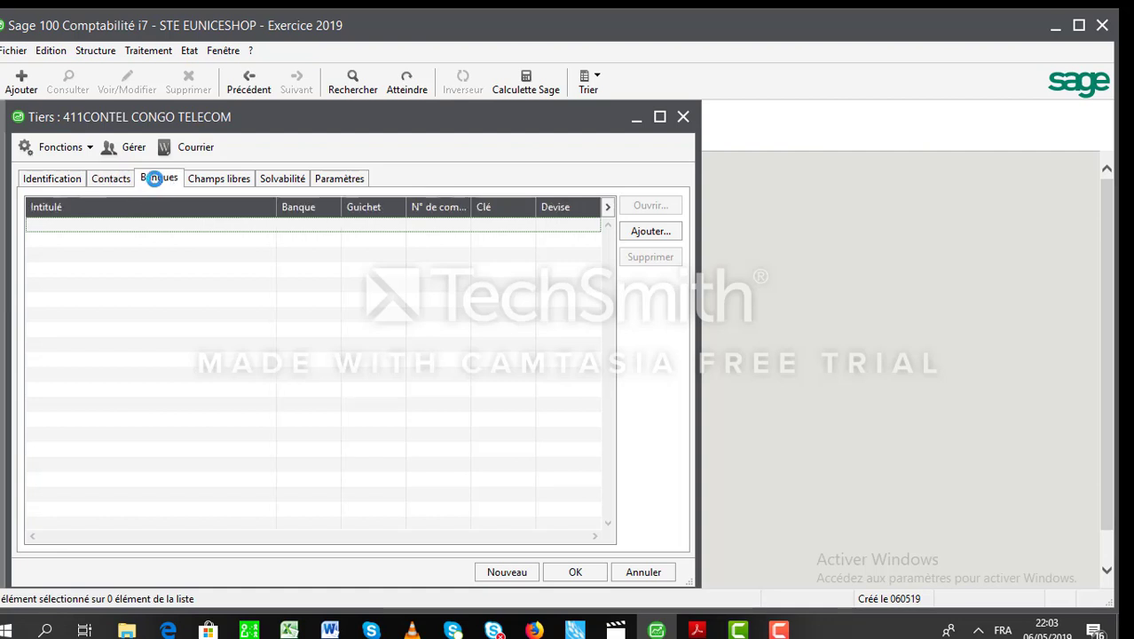
click(104, 179)
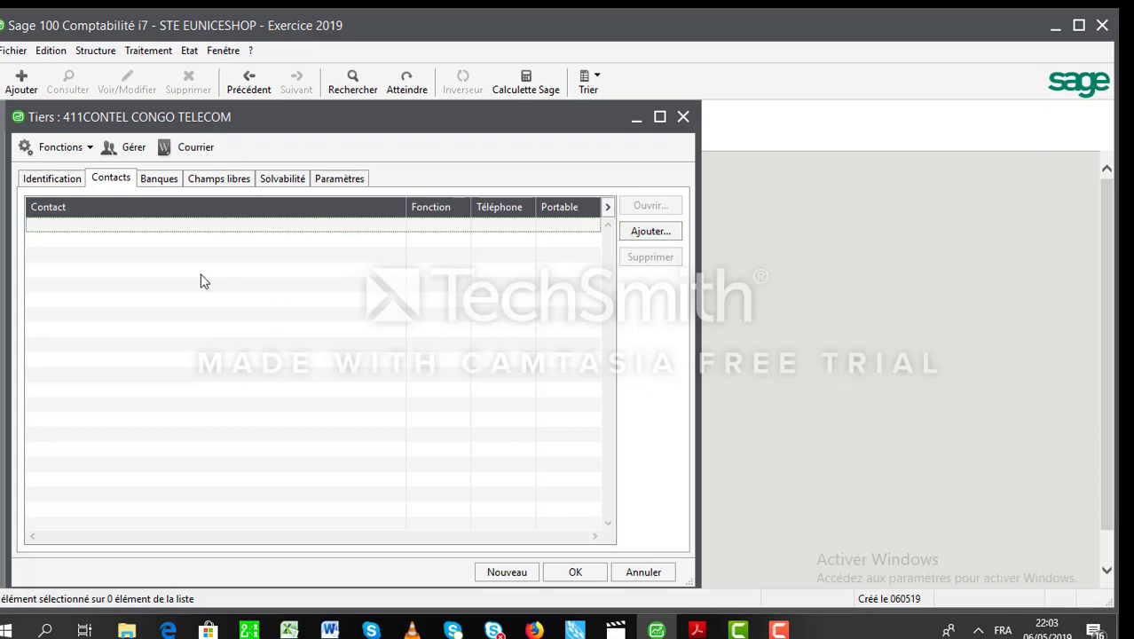
click(646, 231)
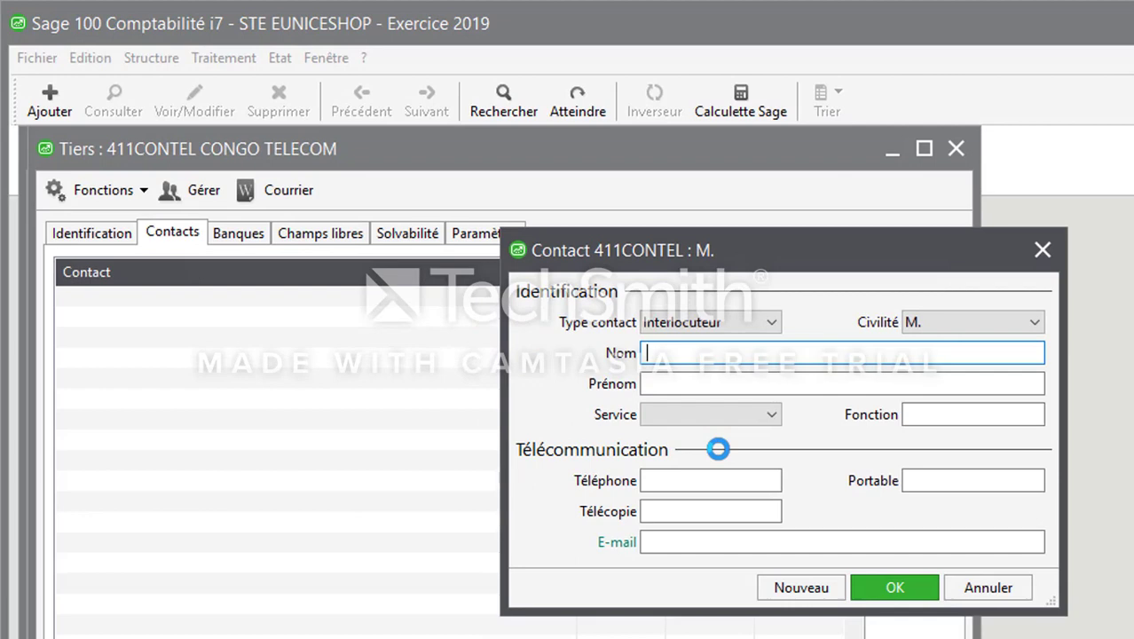
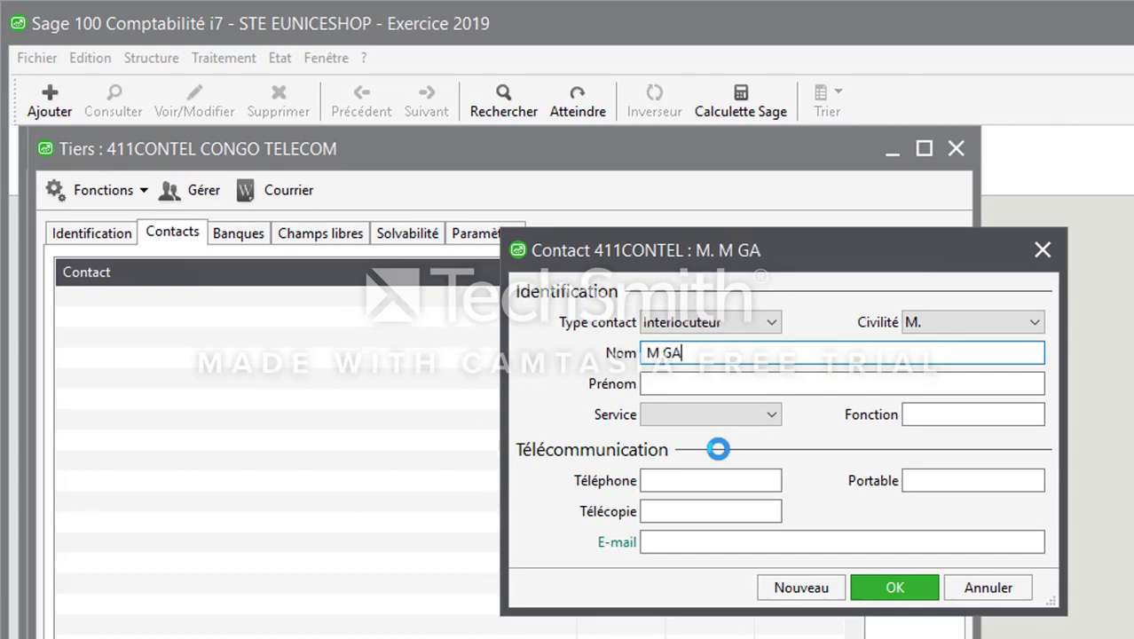
key(Tab)
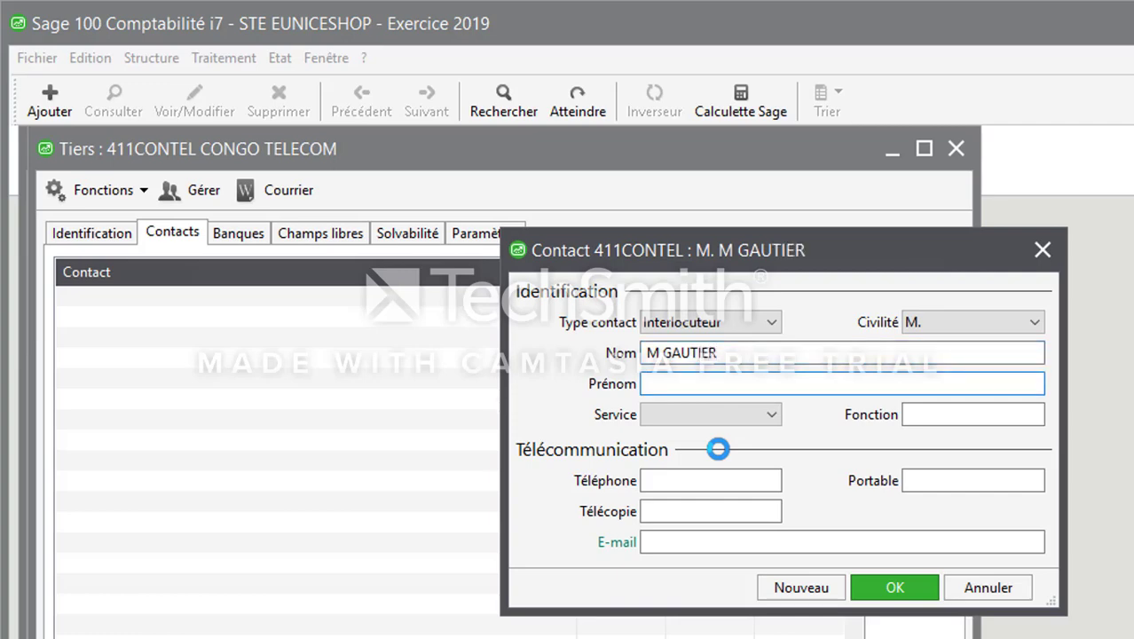
click(735, 355)
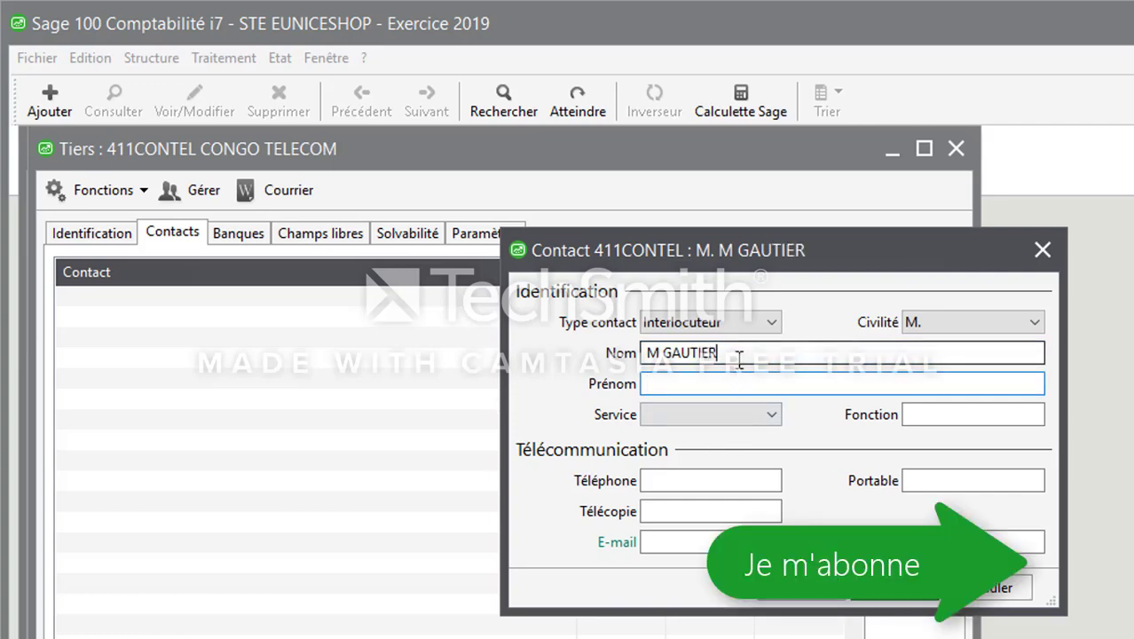
click(732, 382)
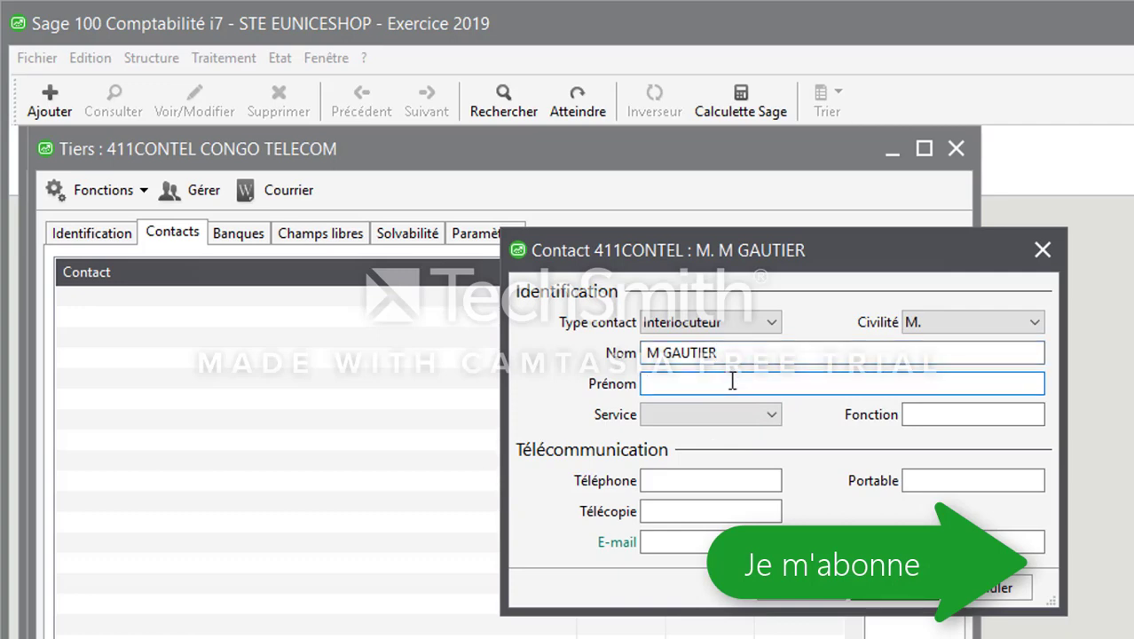
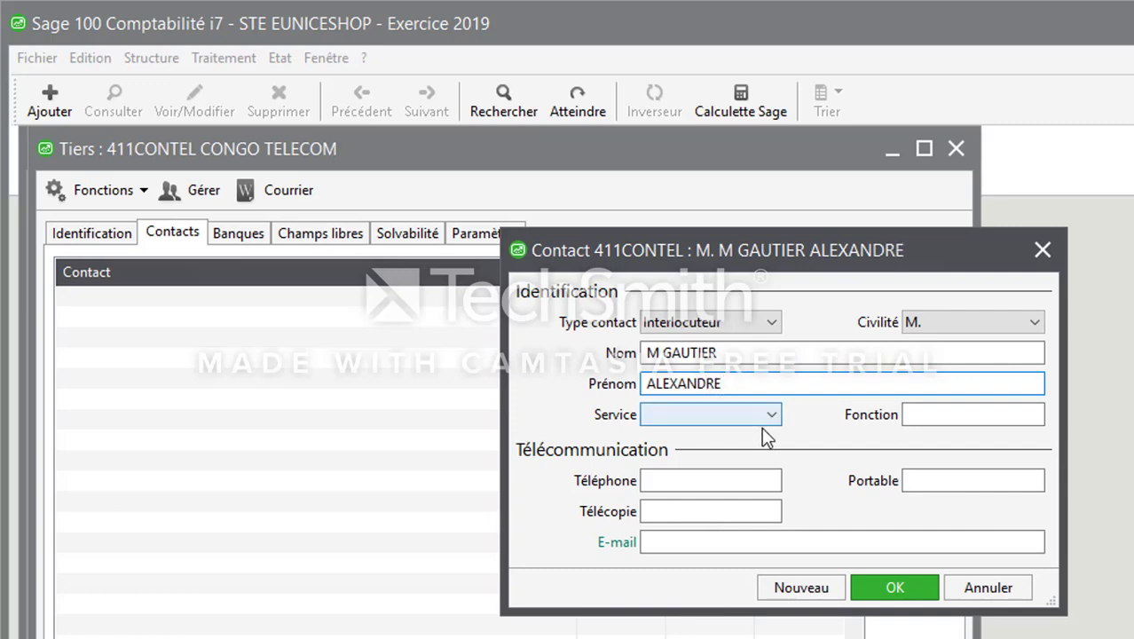
Give the contact the function RESPONSABLE FINANCE and a telephone number, then save it.
click(932, 414)
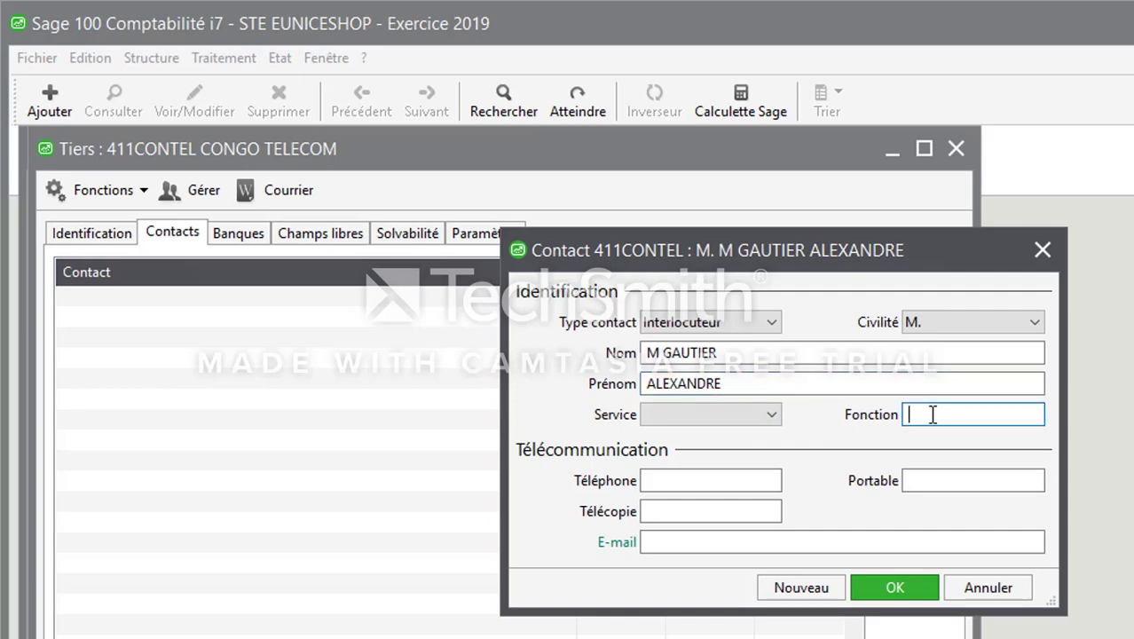
text(DRH)
key(Tab)
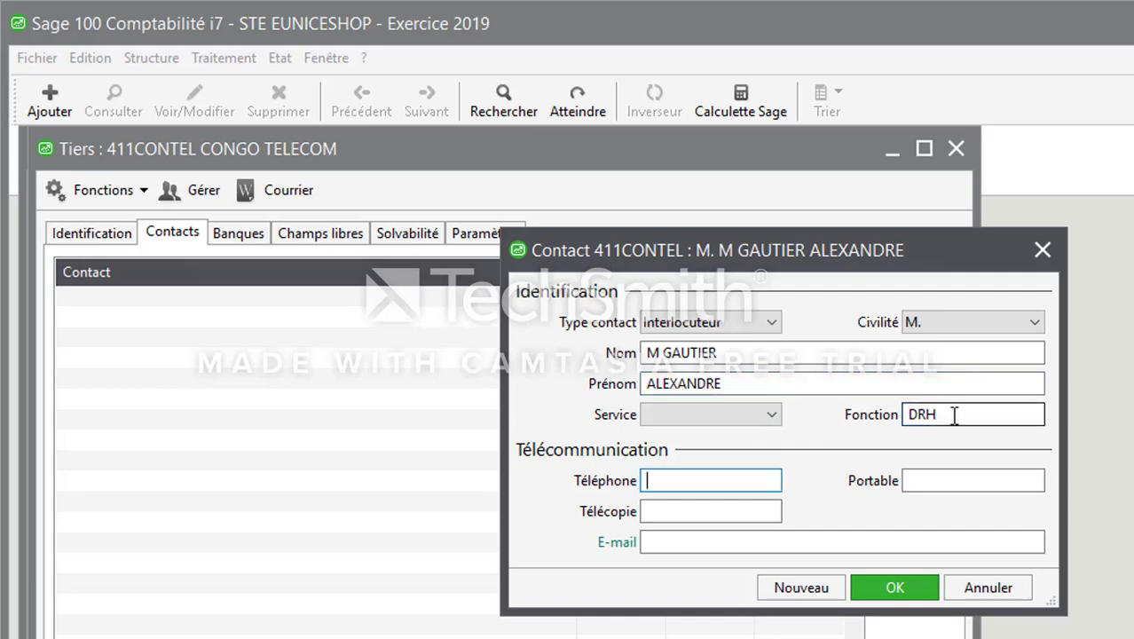
click(954, 414)
key(BackSpace)
key(BackSpace)
key(BackSpace)
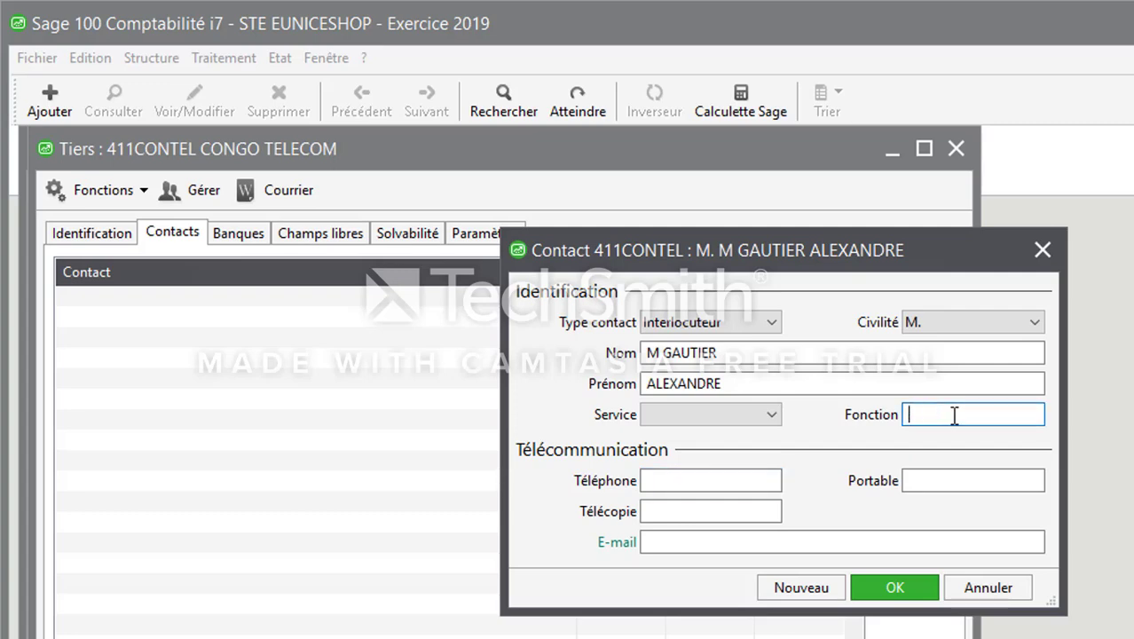
text(RESPONSABLE )
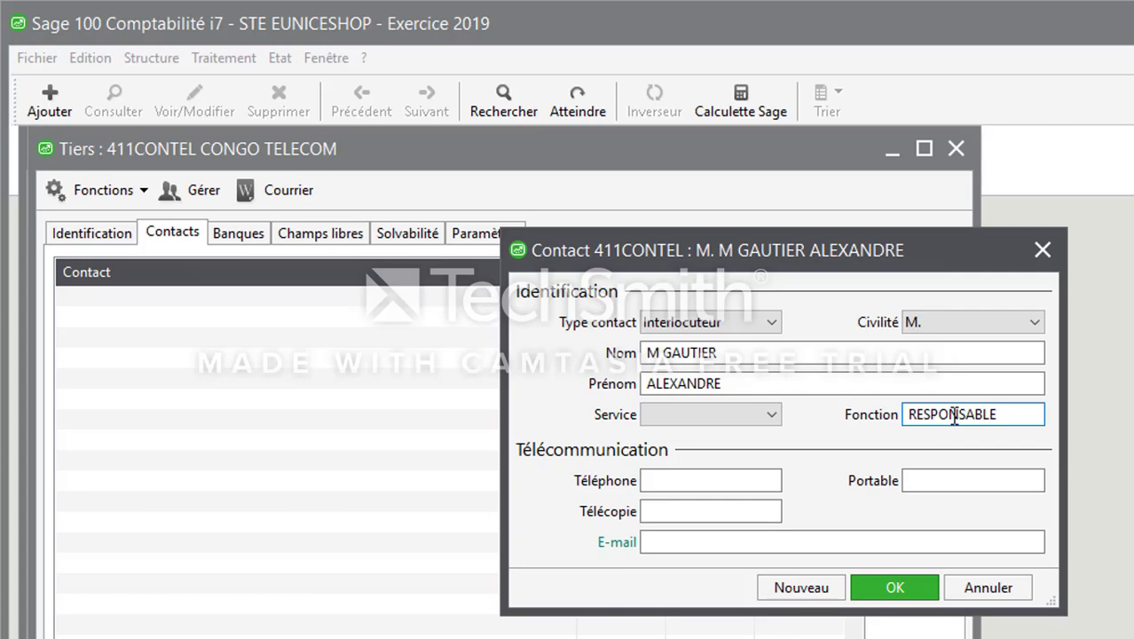
text(FINANCE)
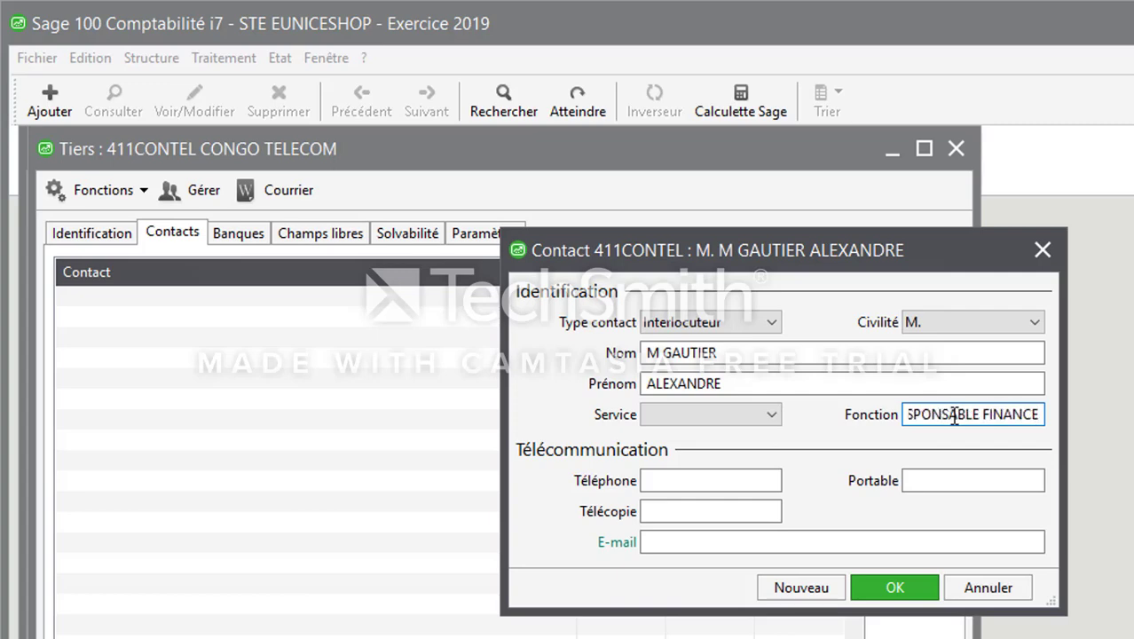
key(Tab)
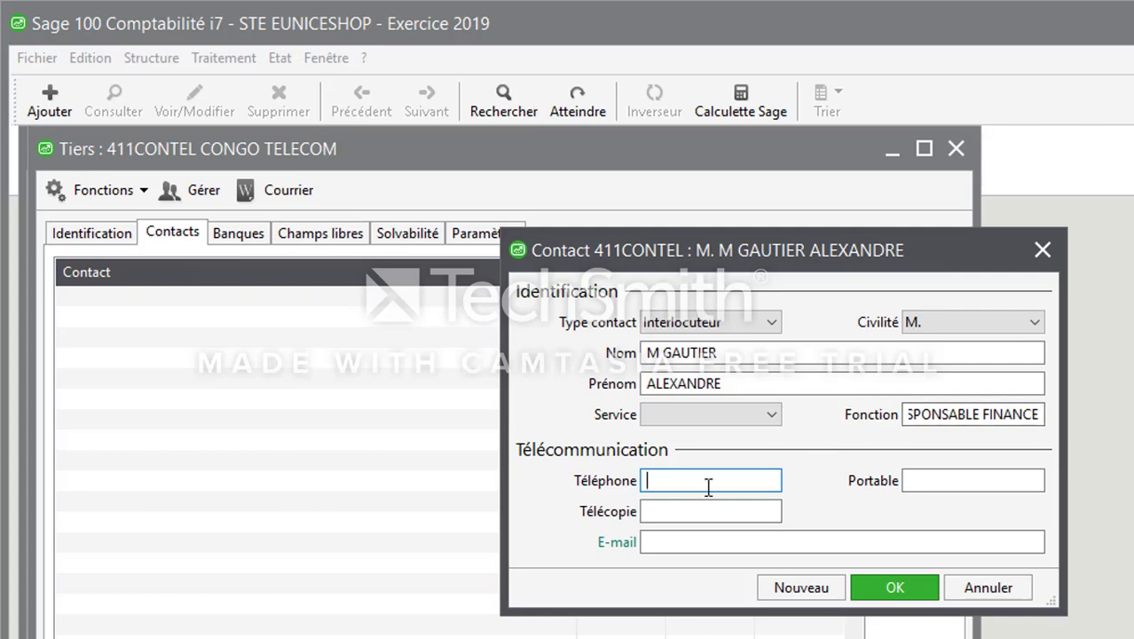
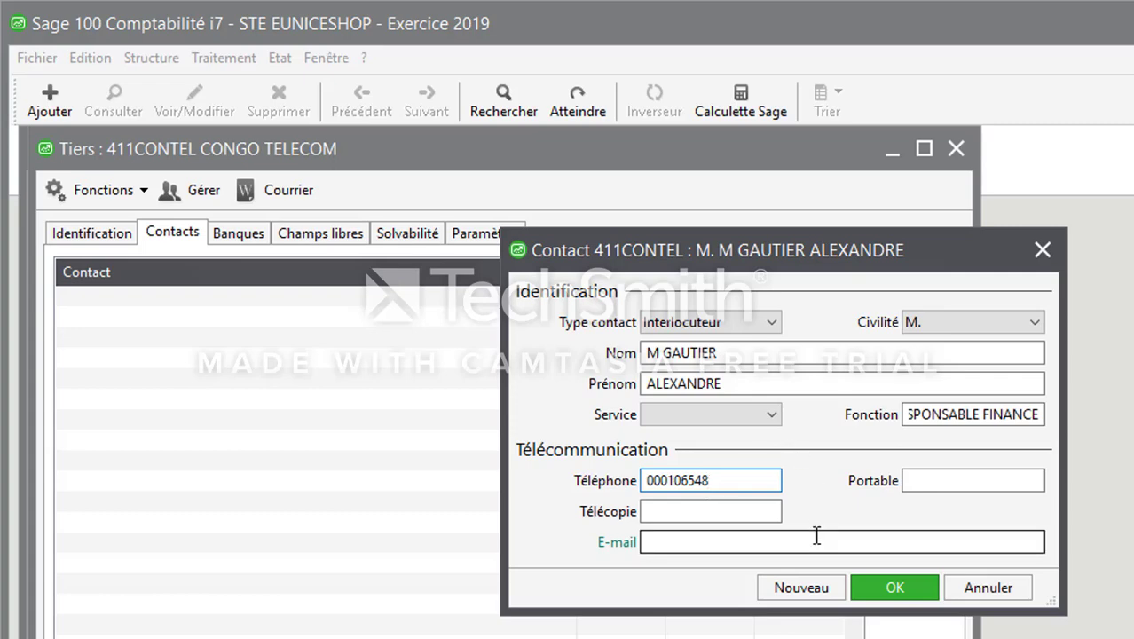
click(905, 581)
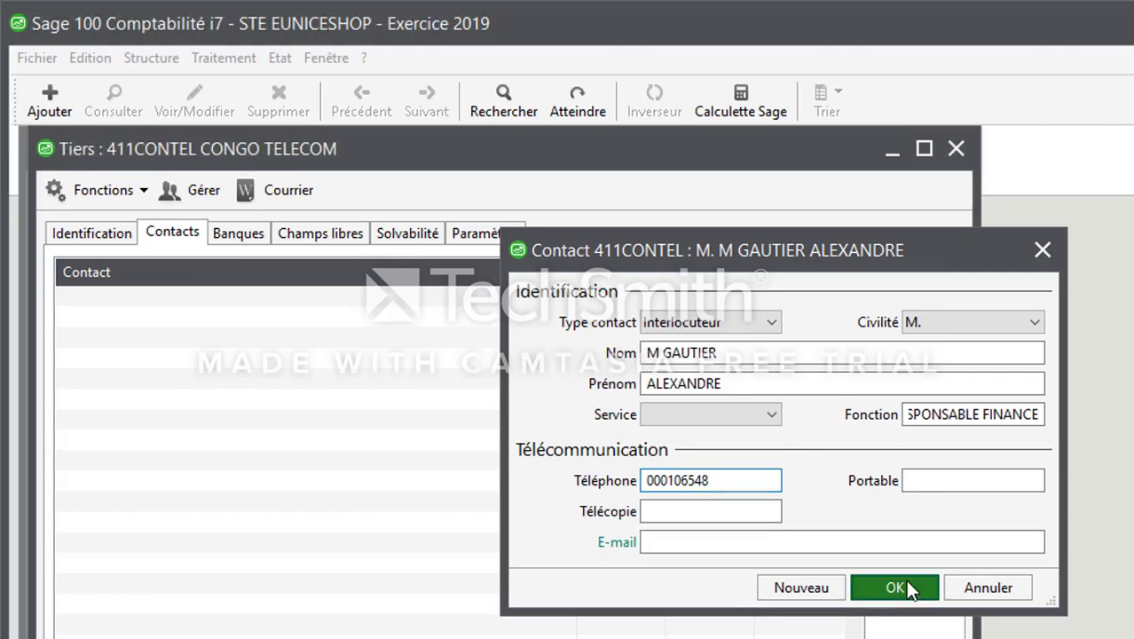
Cancel a new bank account entry in Banques and close the CONGO TELECOM record.
click(233, 240)
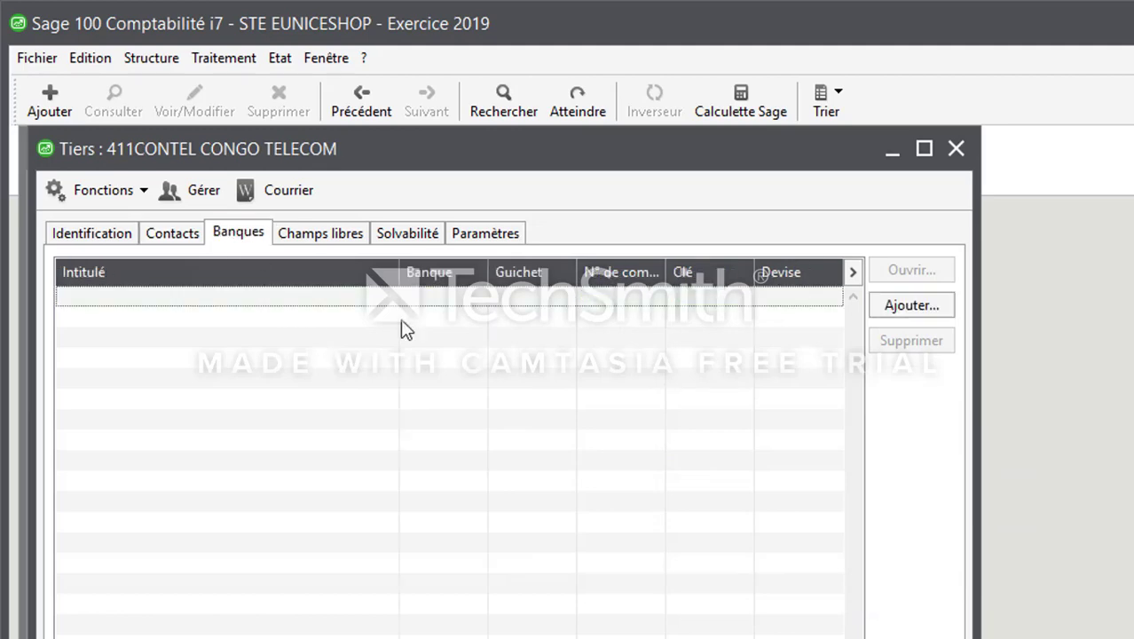
click(912, 307)
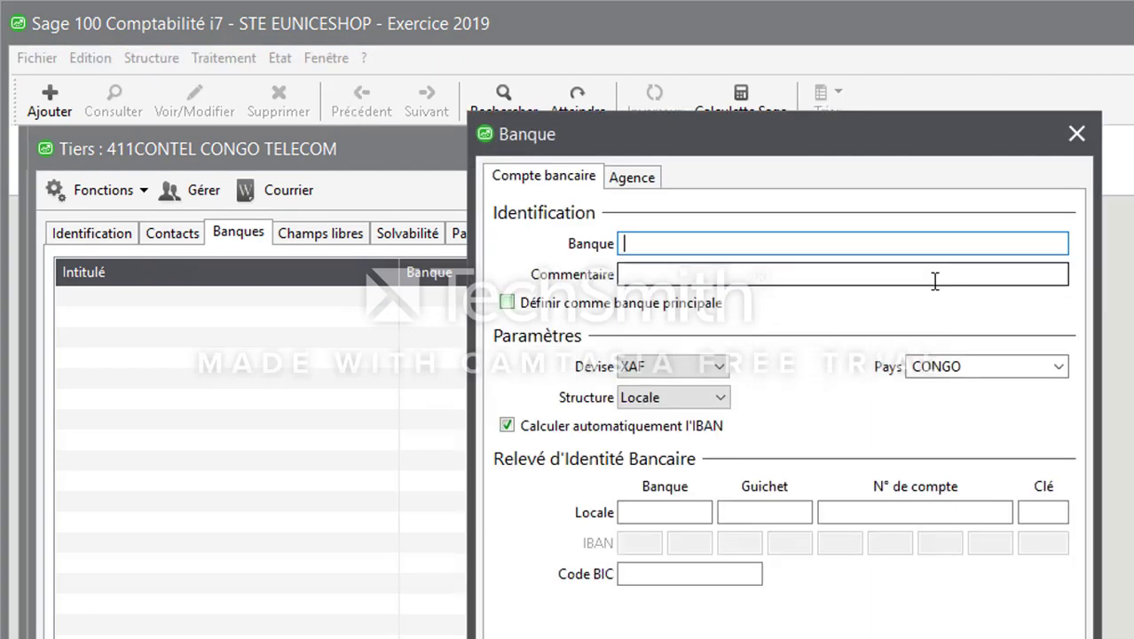
click(1075, 136)
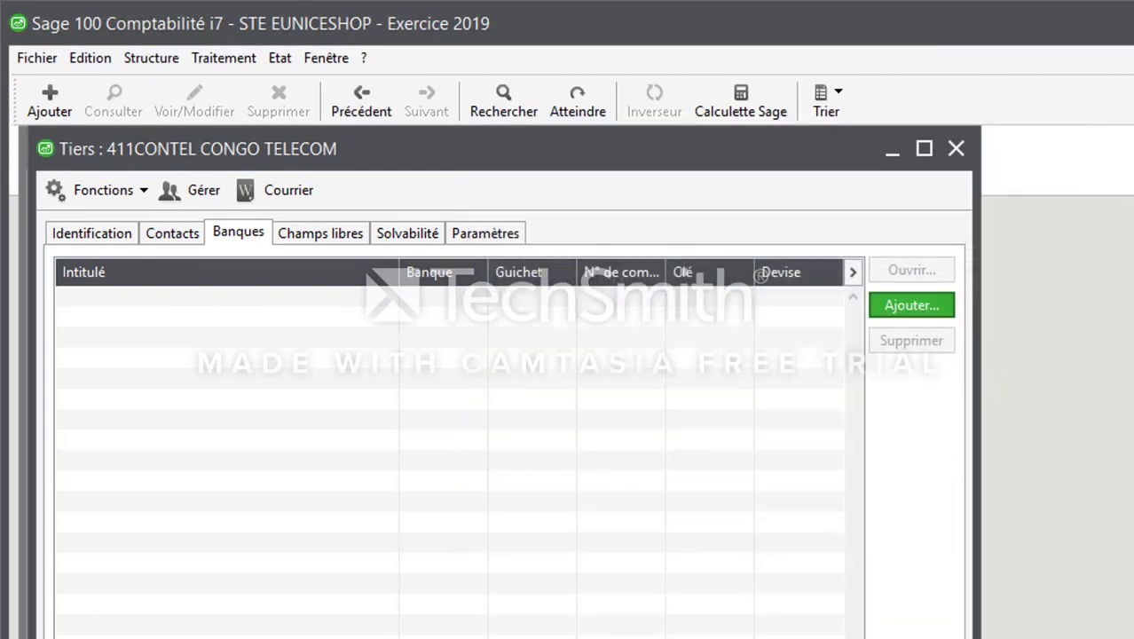
key(Escape)
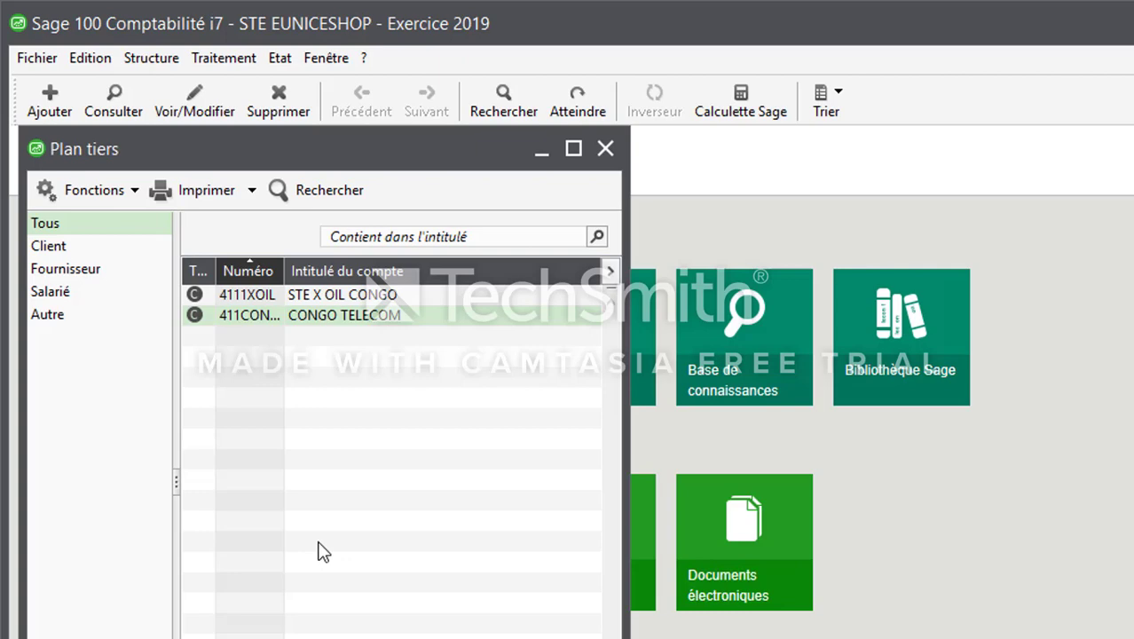
Filter Plan tiers to Fournisseur, start a new supplier, and show the PDF's 40 Fournisseurs section.
click(75, 272)
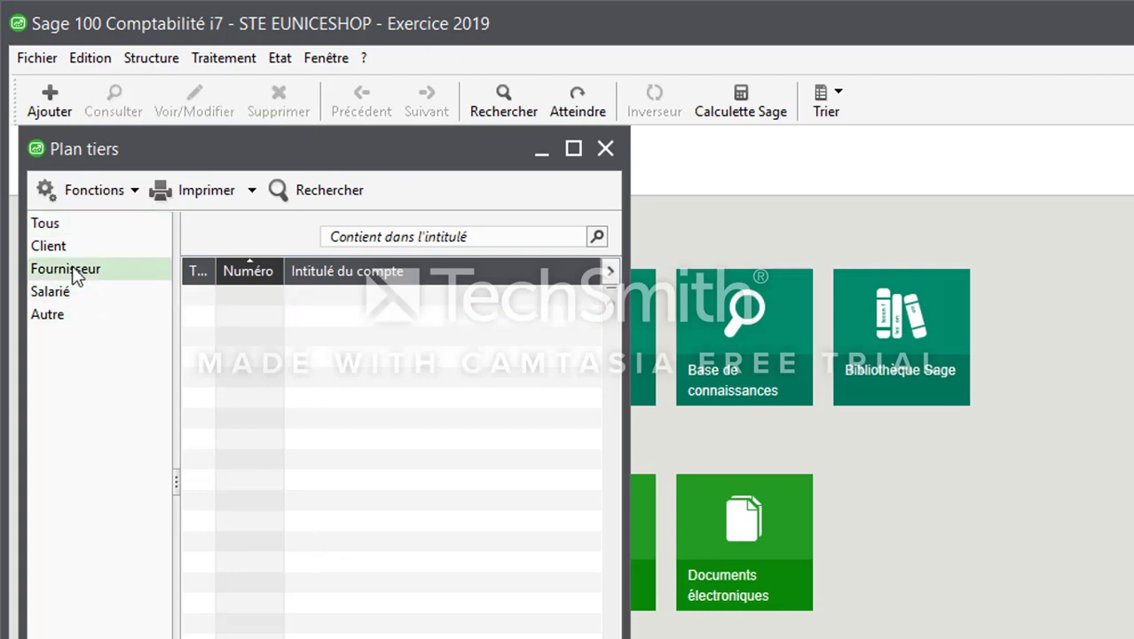
click(709, 596)
click(445, 638)
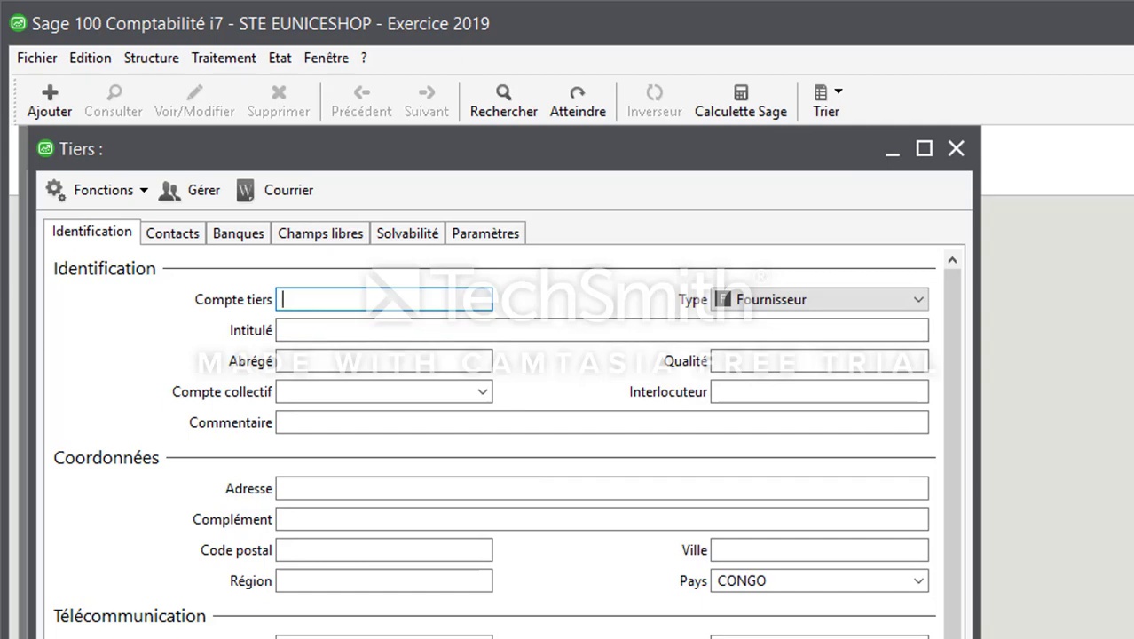
key(alt+Tab)
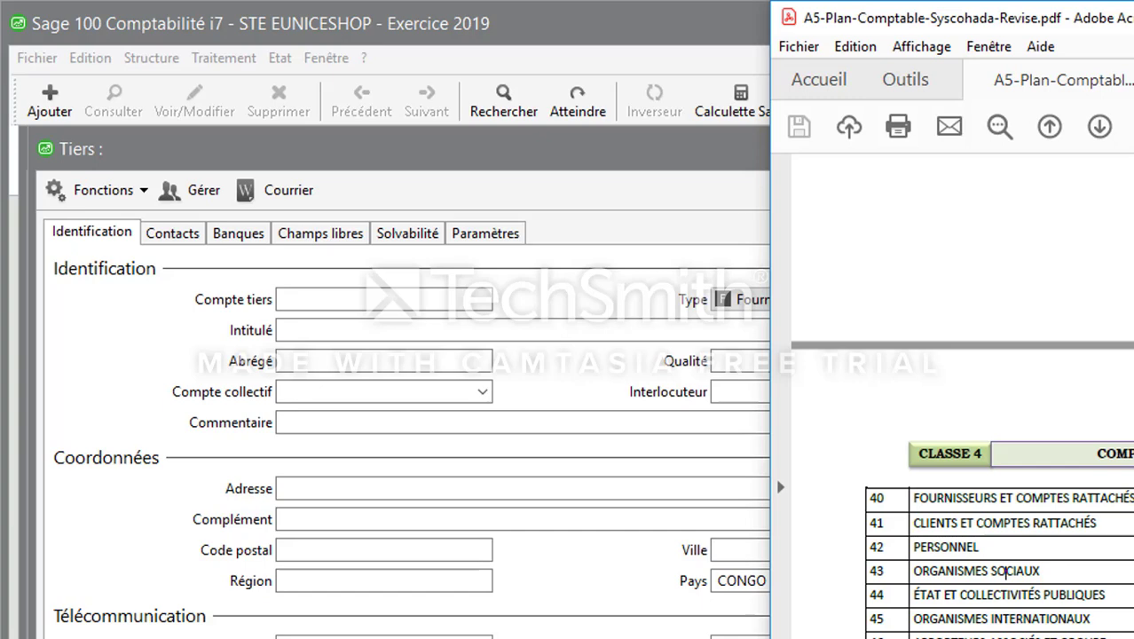
scroll(1006, 571, down, 3)
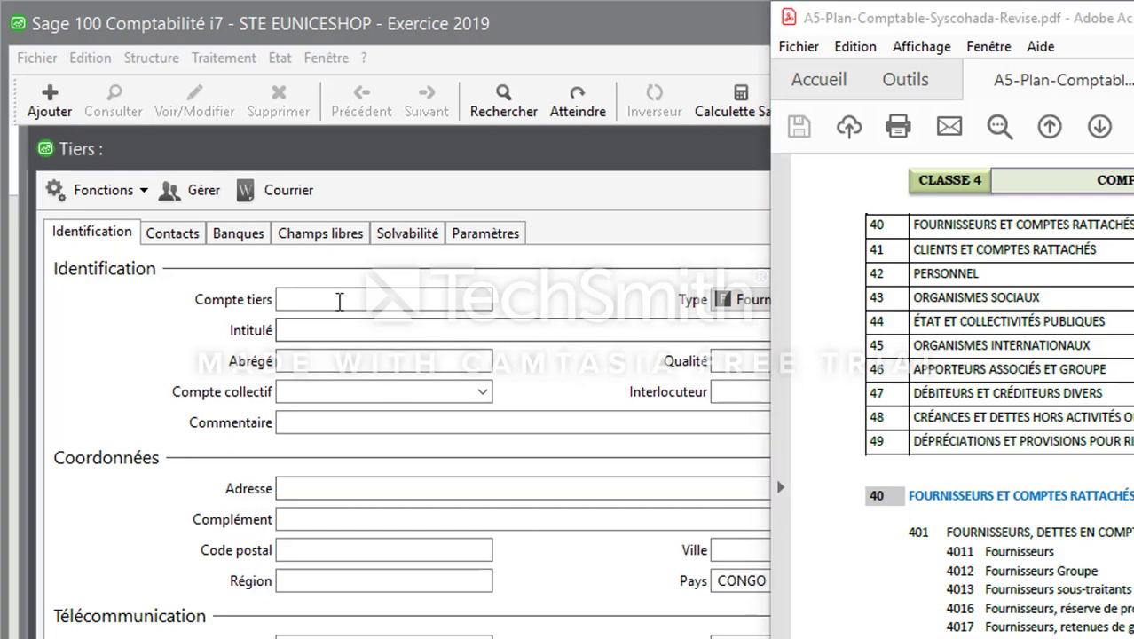
Enter the supplier account number 4011GVA, removing the mistyped OFIS.
click(339, 301)
text(4011)
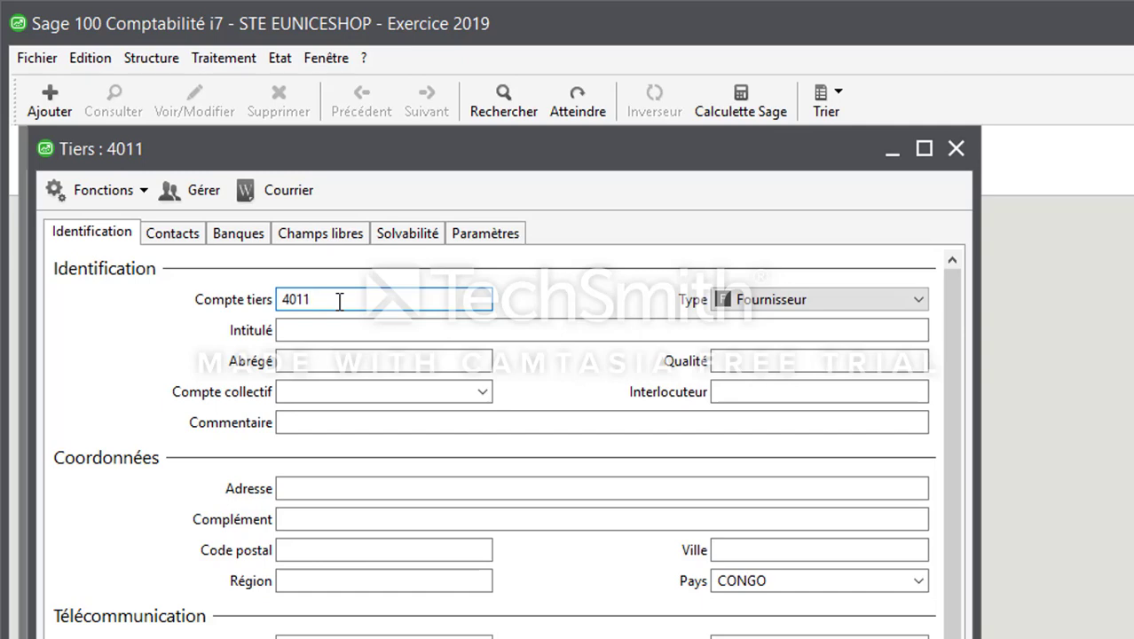
text(OFIS)
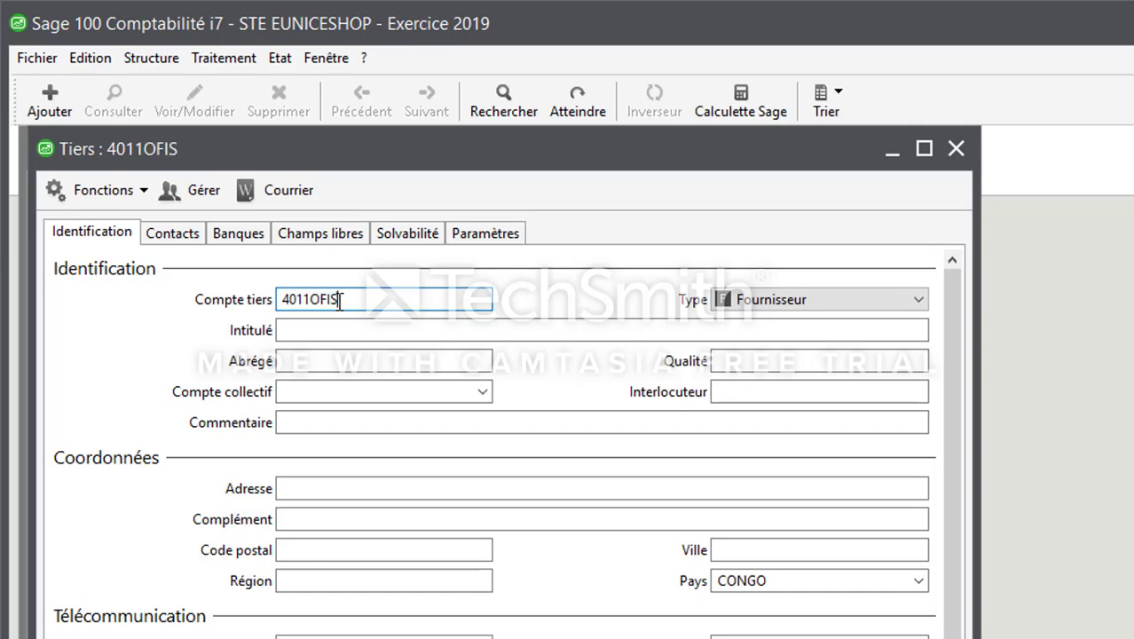
key(BackSpace)
key(BackSpace)
key(BackSpace)
key(BackSpace)
text(GVA)
key(Tab)
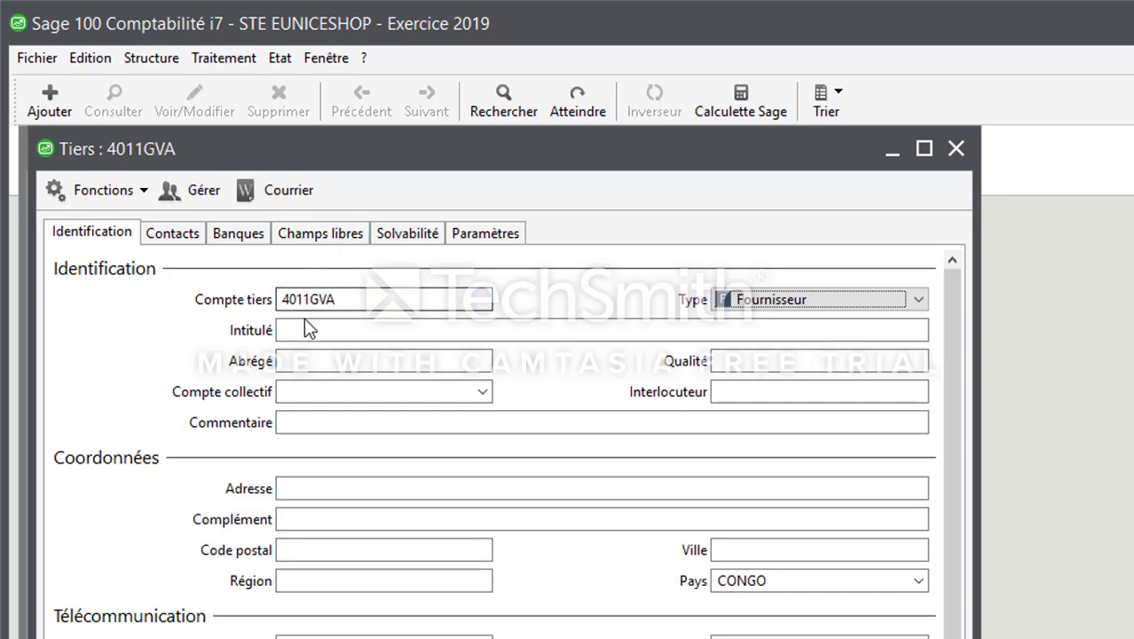
Give the supplier title GVA and collective account 4011, then validate the record.
click(309, 330)
text(GVA)
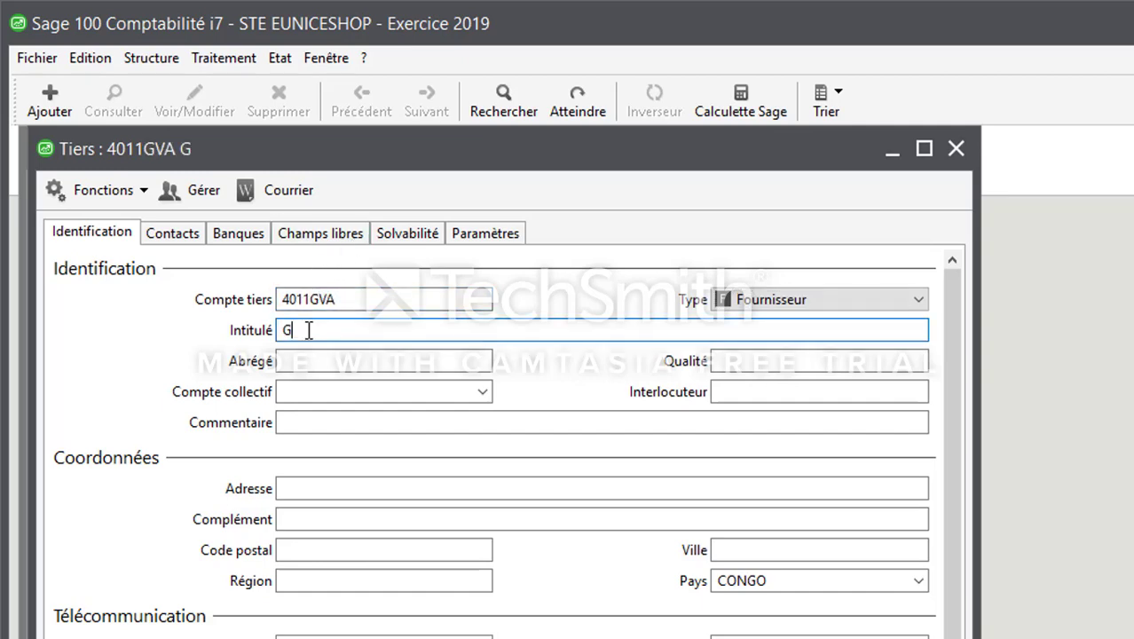
key(Tab)
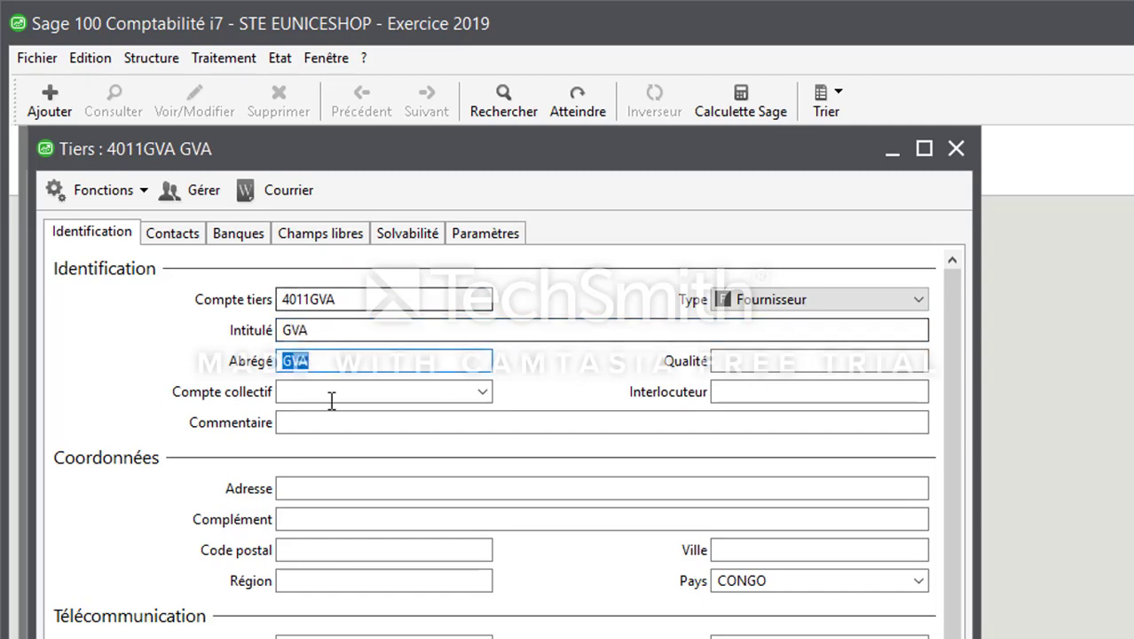
click(410, 387)
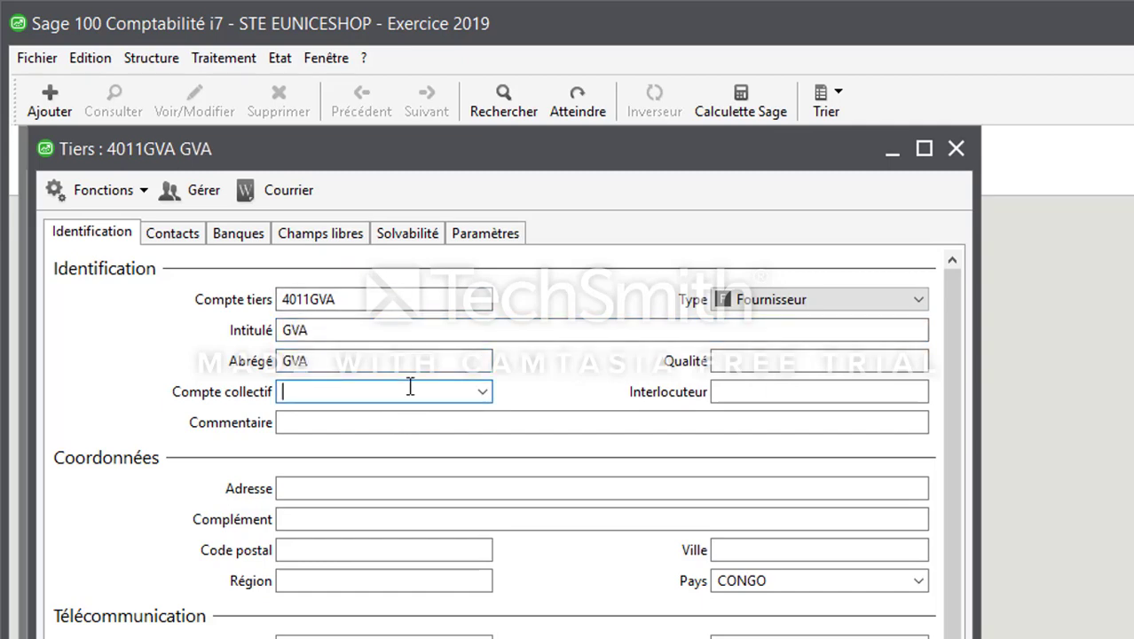
text(4011)
key(Tab)
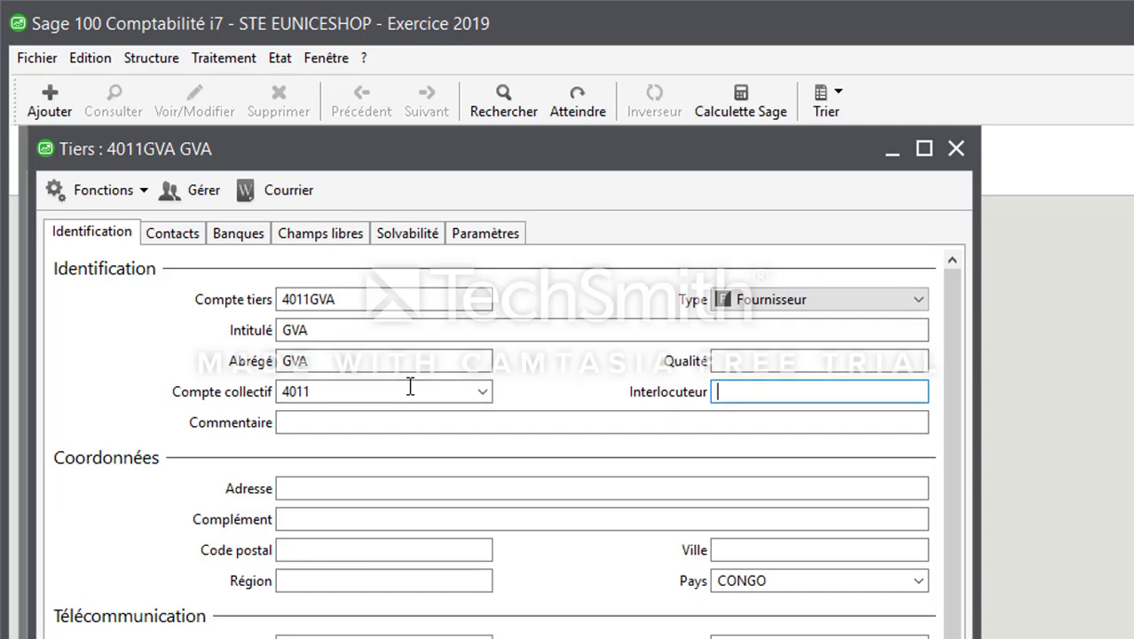
click(424, 488)
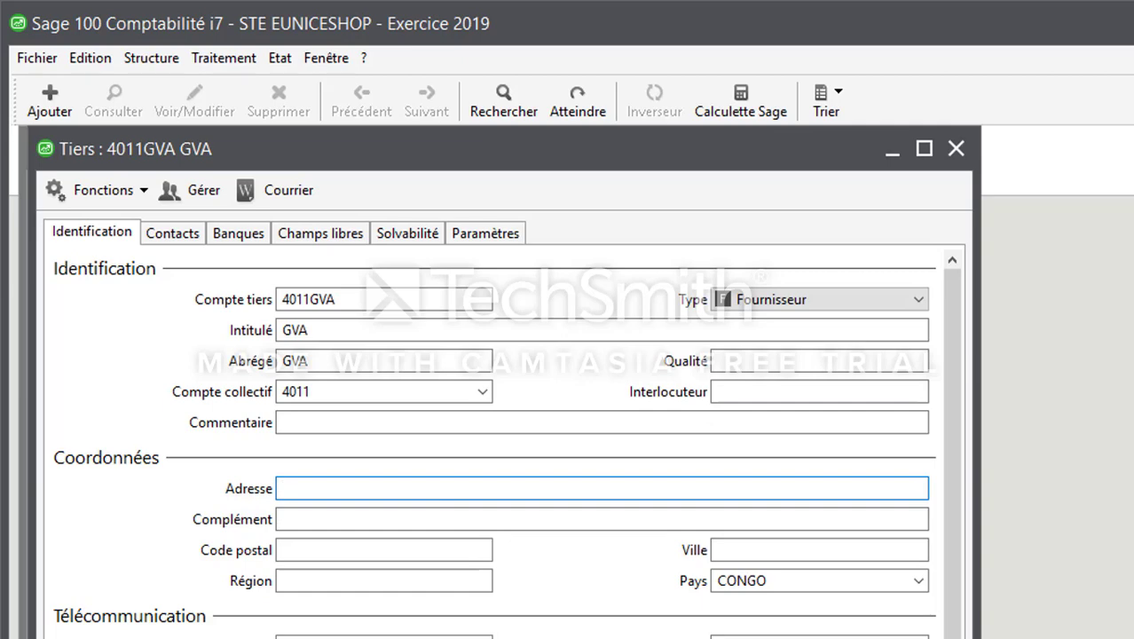
key(Return)
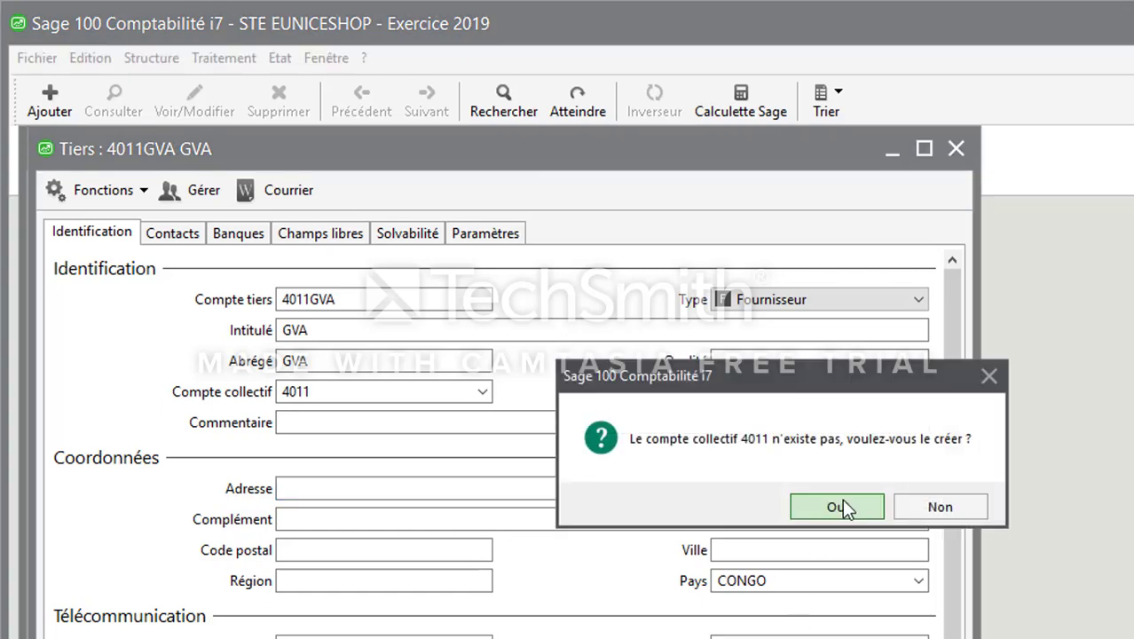
Create collective account 4011 Fr. GVA and save it.
click(836, 509)
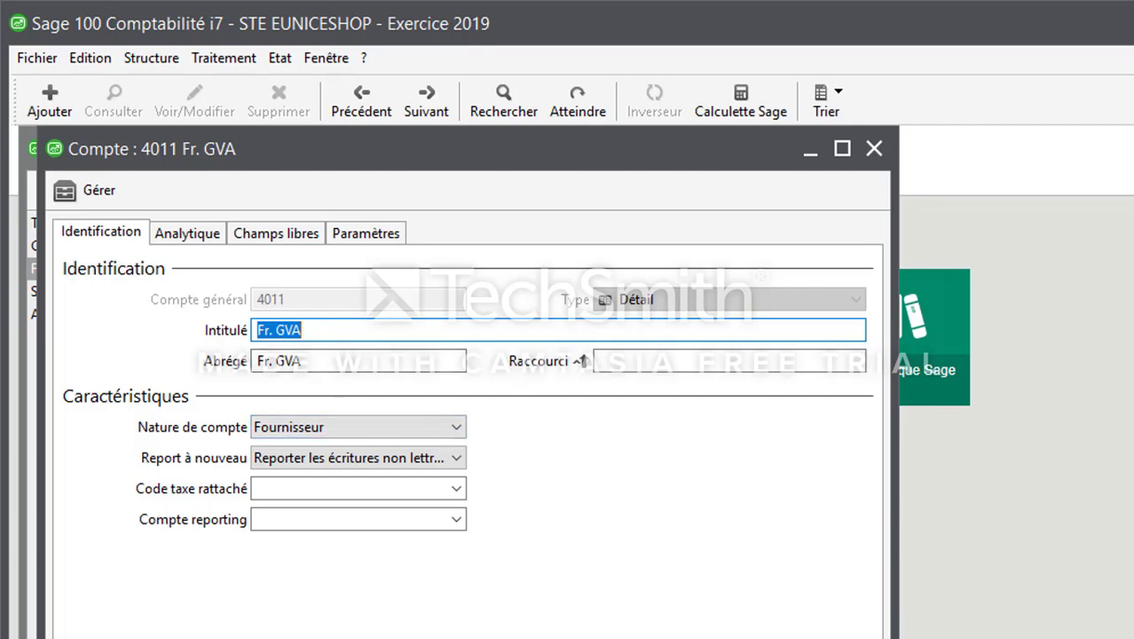
click(518, 637)
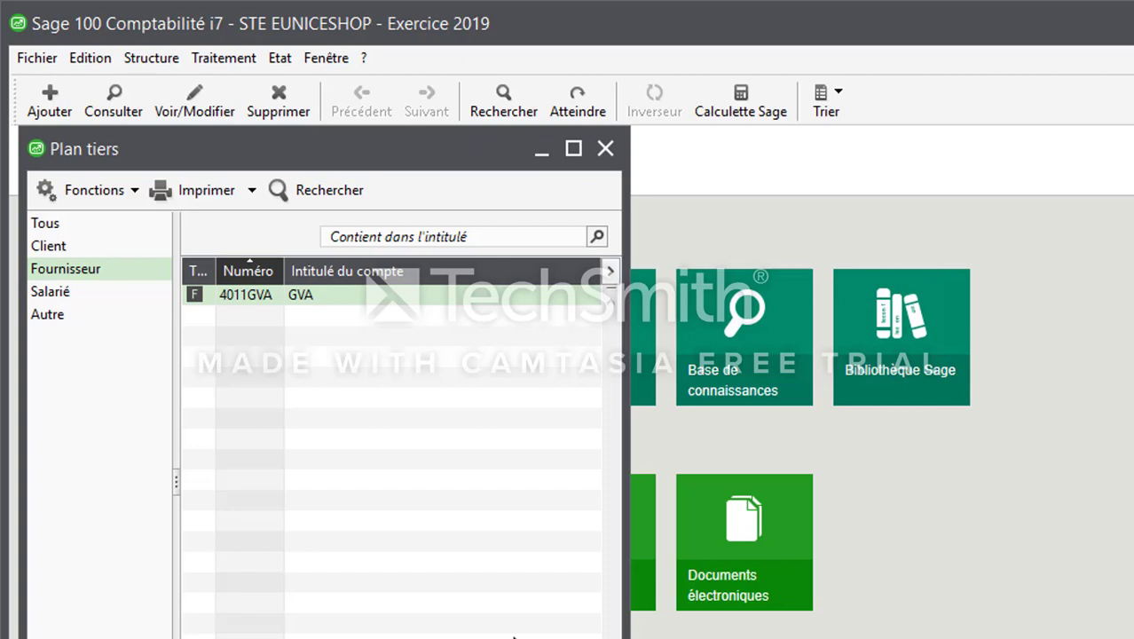
Create a Salarié record with the employee's account code, name as title, and collective account 42100000.
click(74, 300)
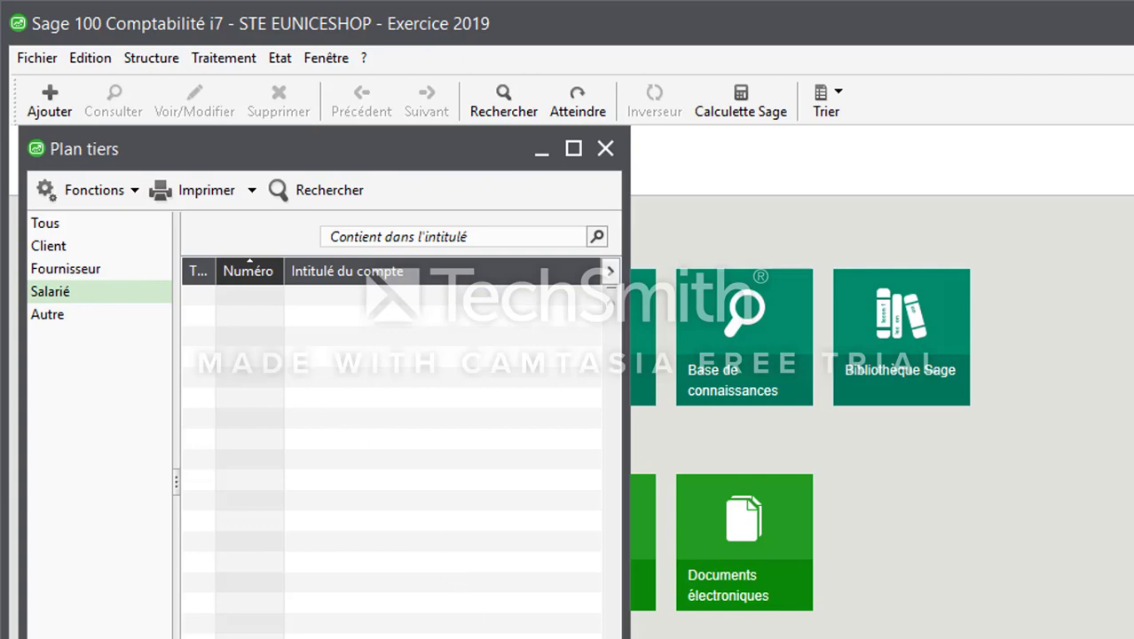
key(ctrl+j)
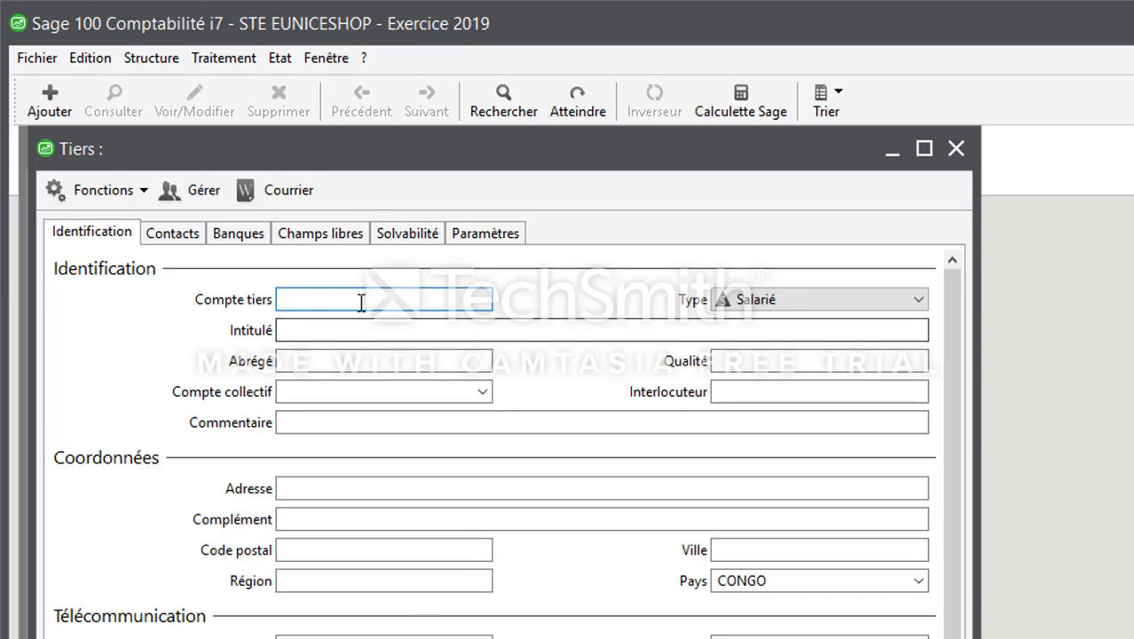
text(42)
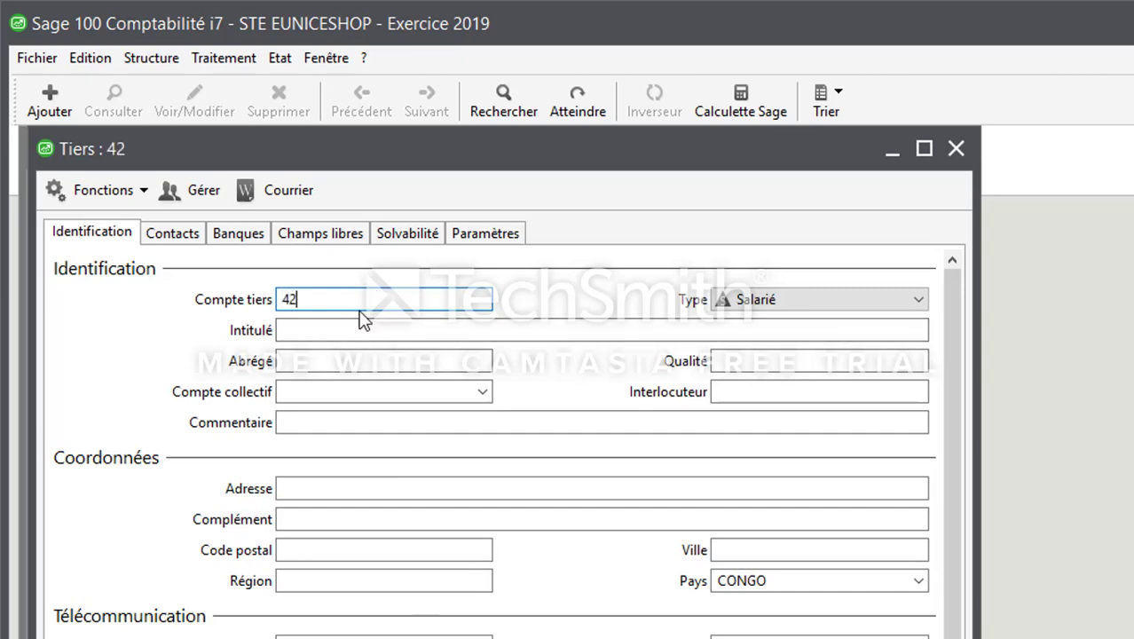
text(MAYIMA)
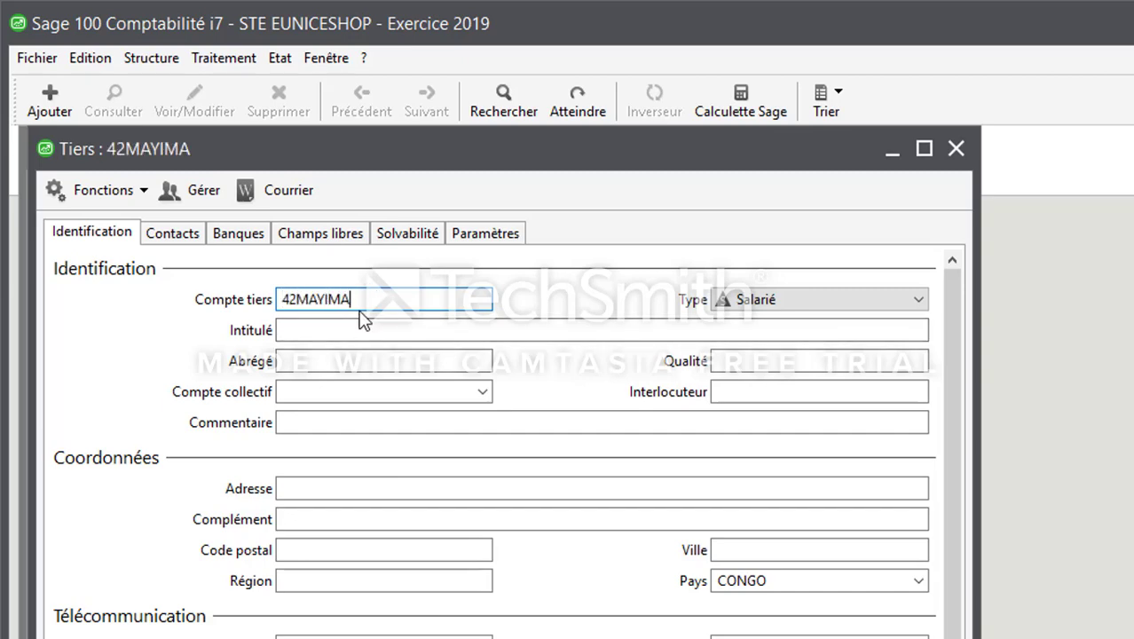
key(Tab)
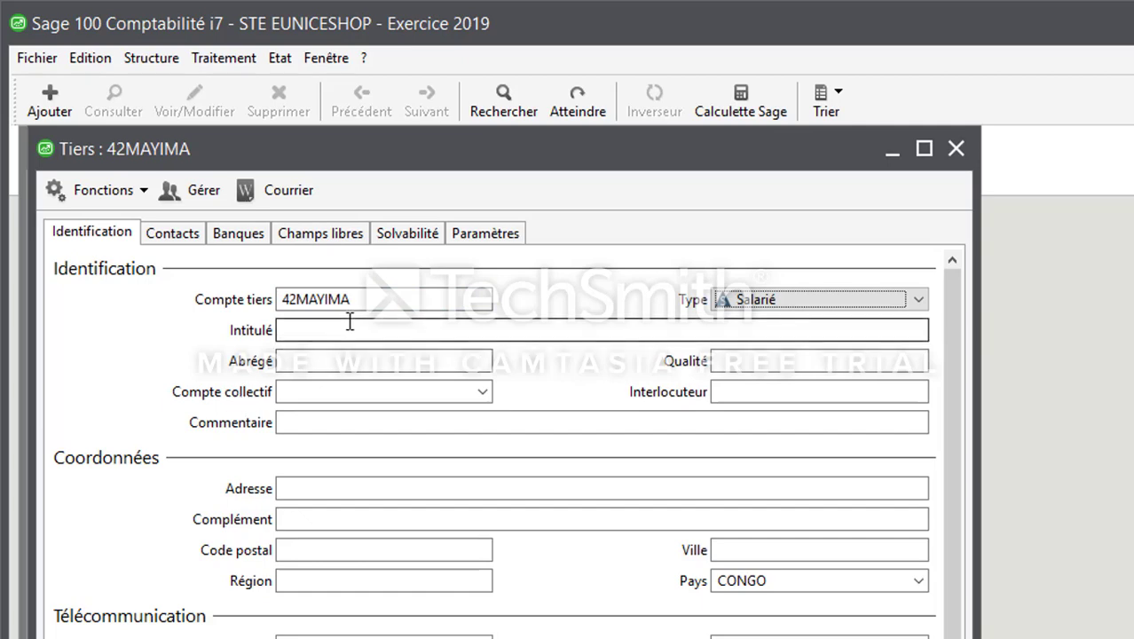
click(349, 324)
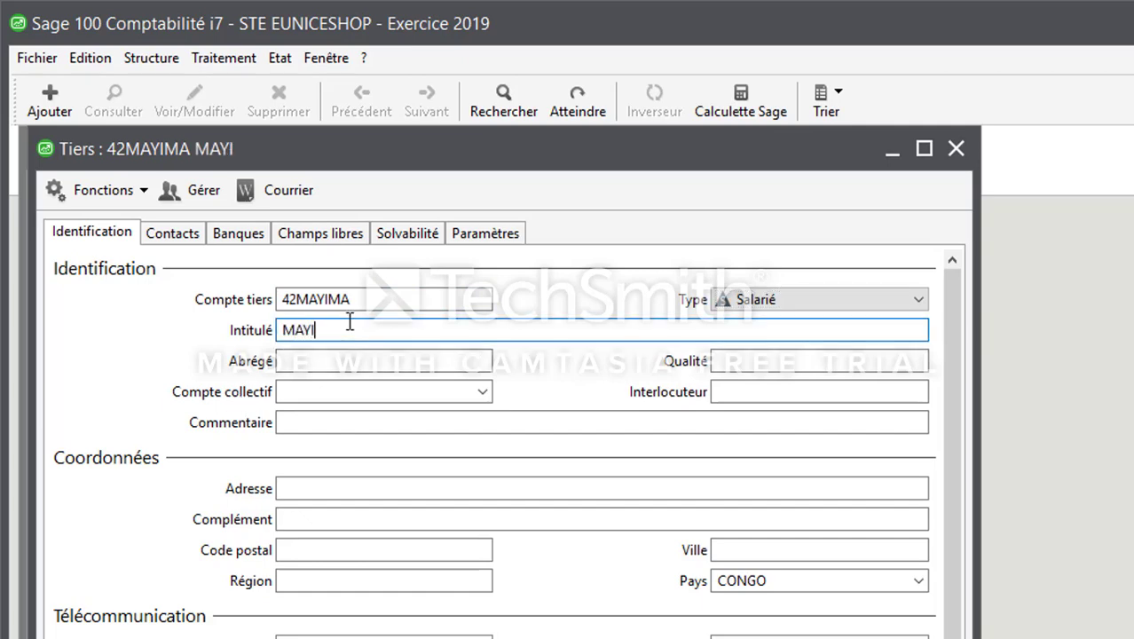
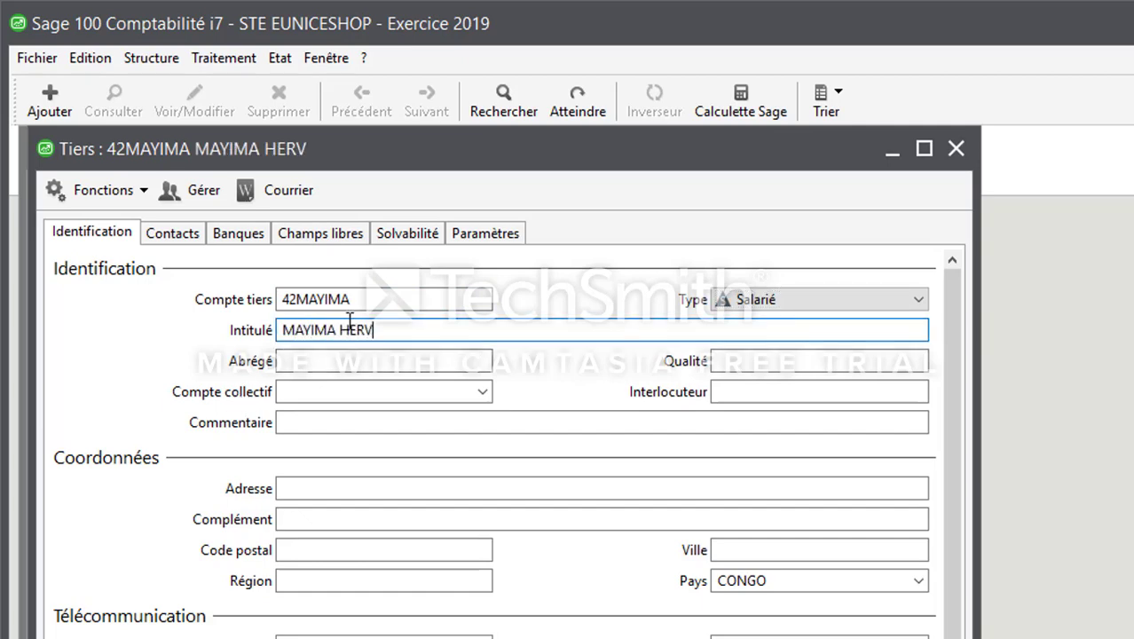
key(Tab)
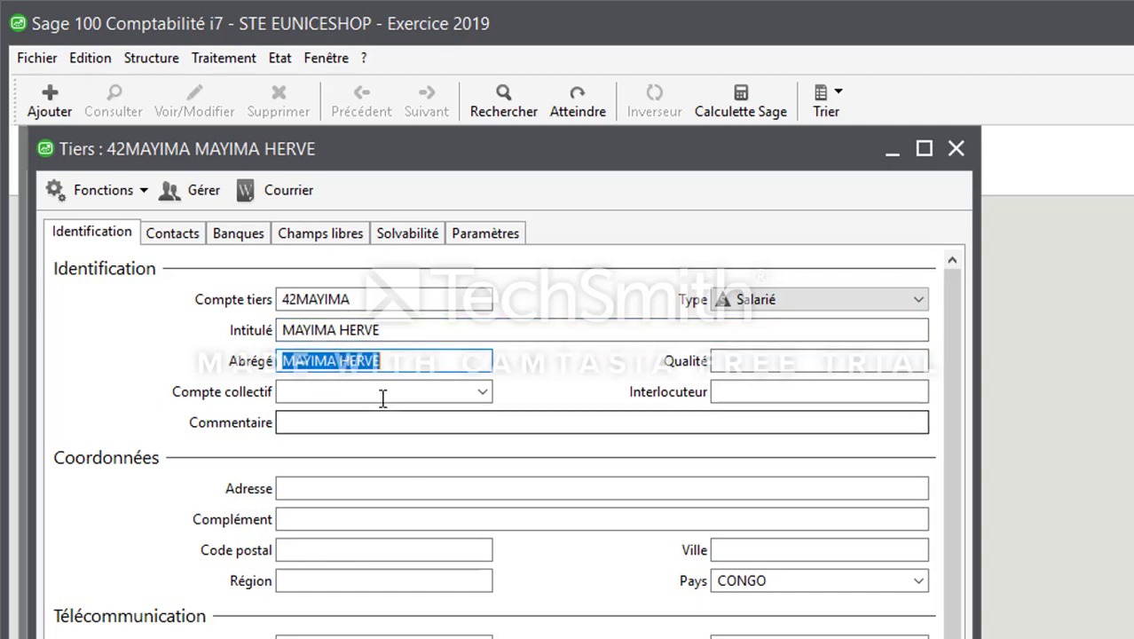
click(383, 397)
text(42100000)
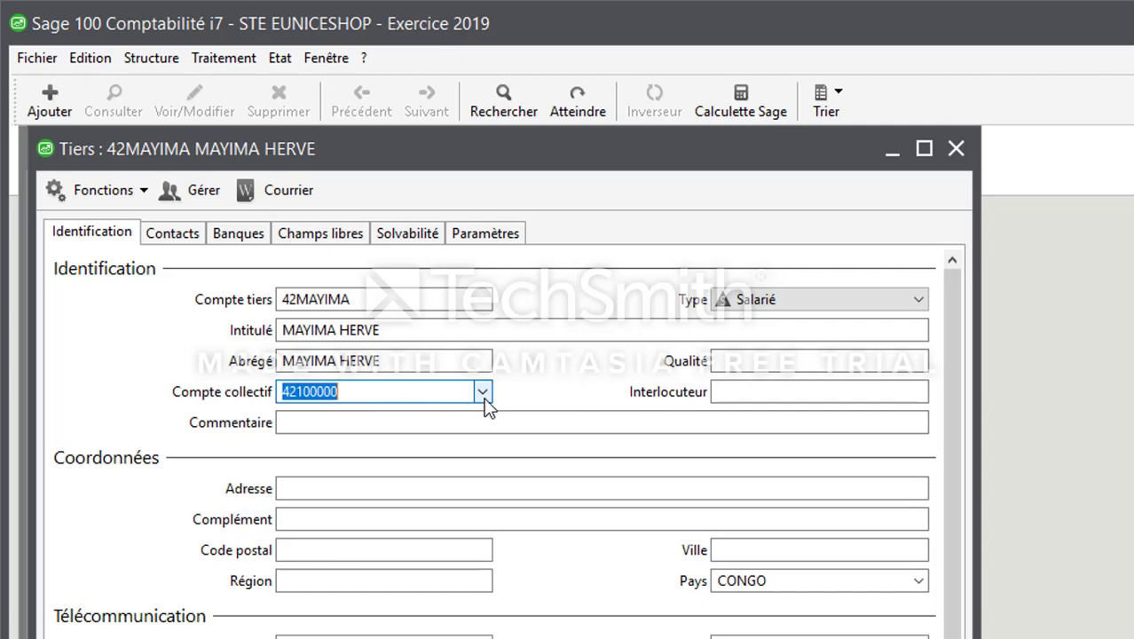
key(Tab)
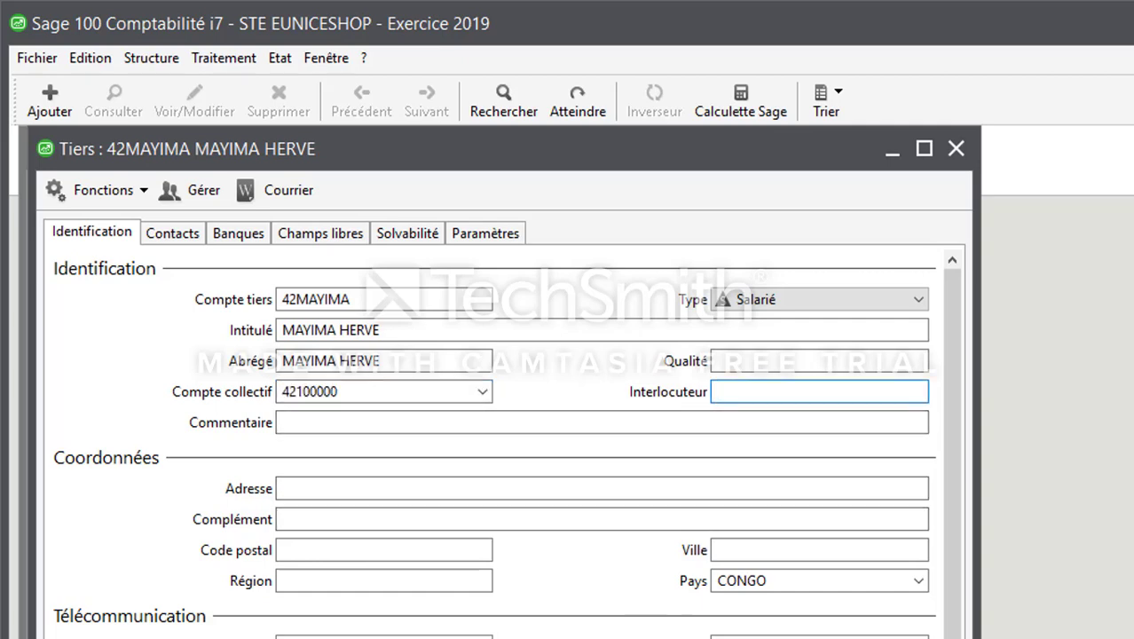
click(919, 301)
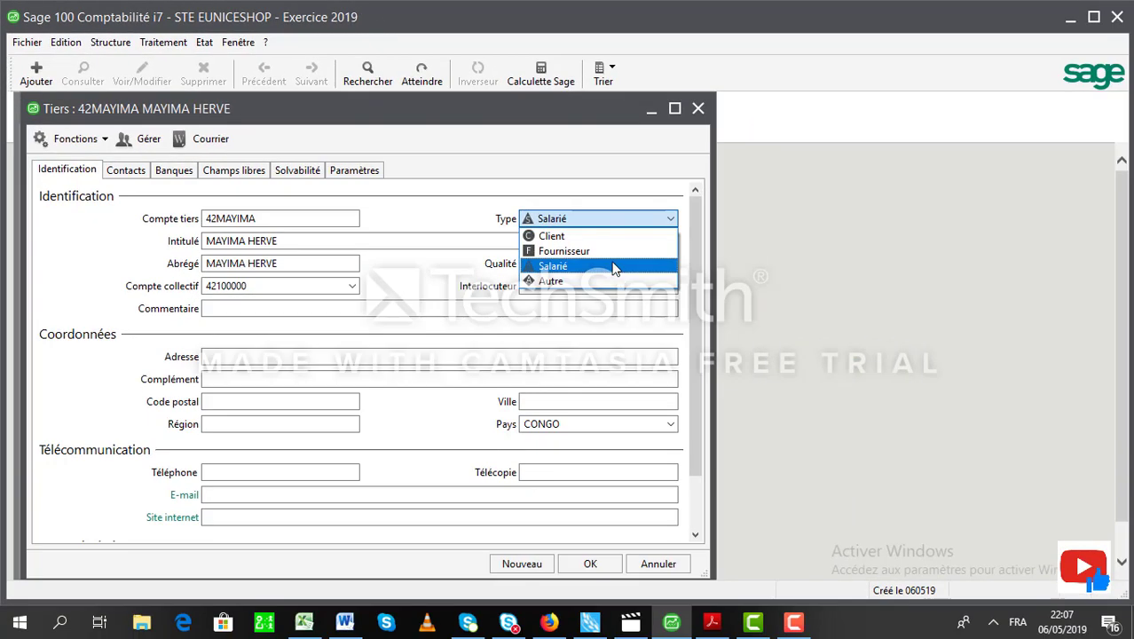
click(613, 267)
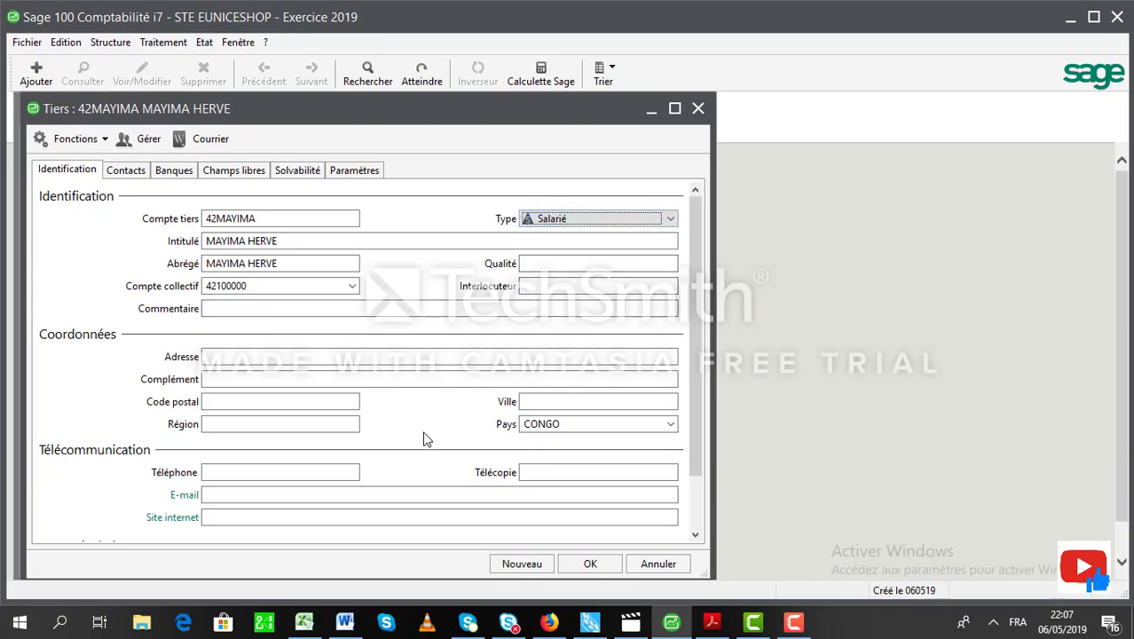
click(647, 223)
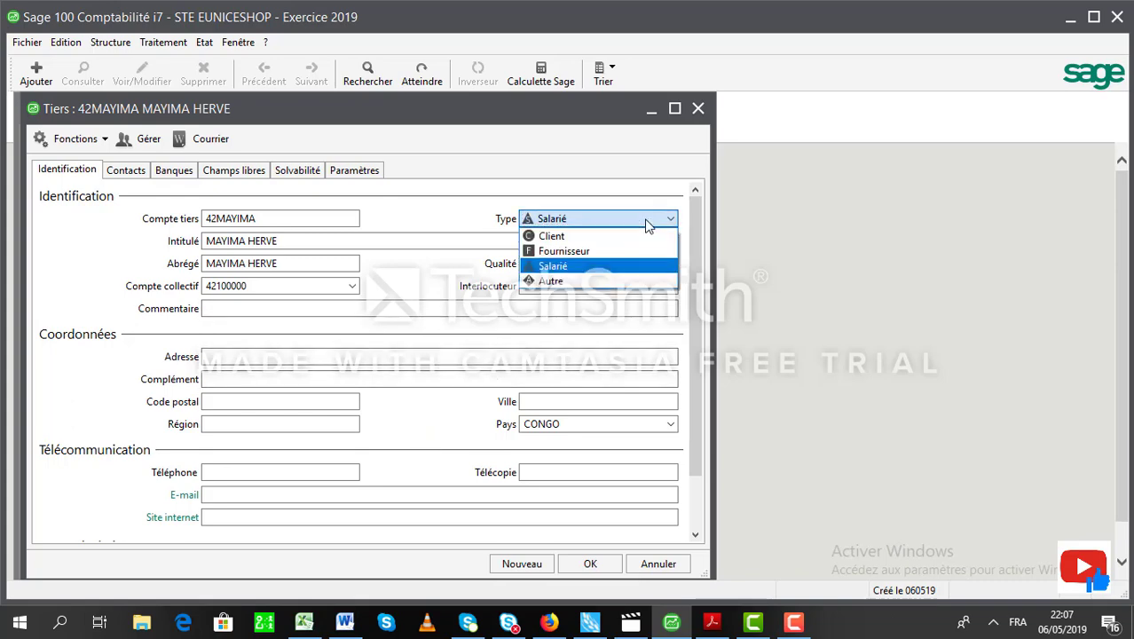
click(610, 267)
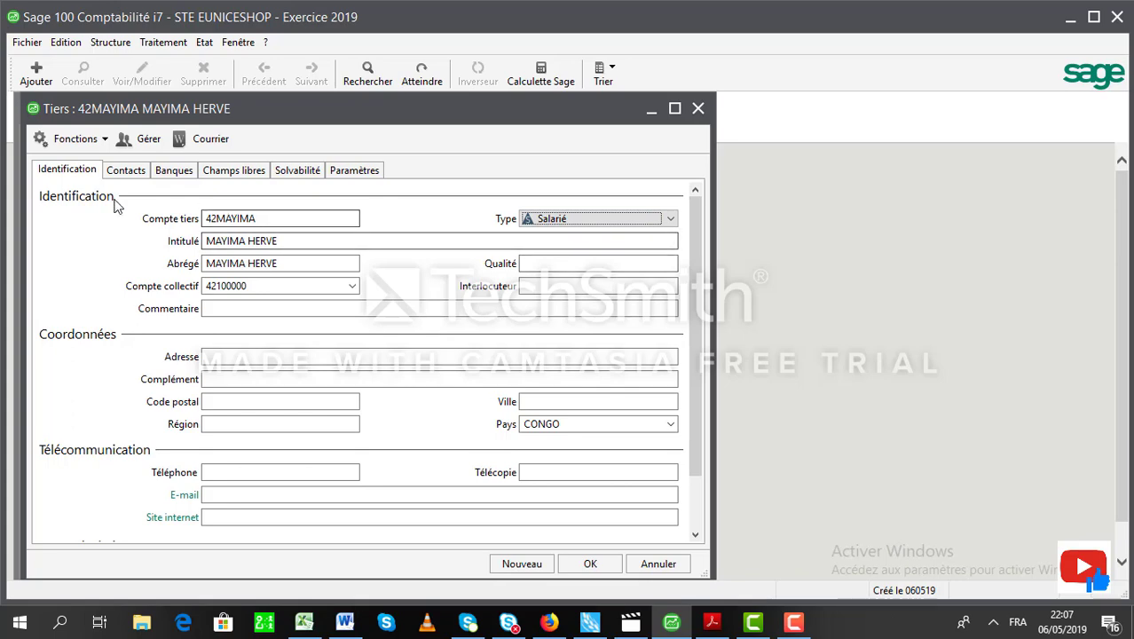
click(221, 308)
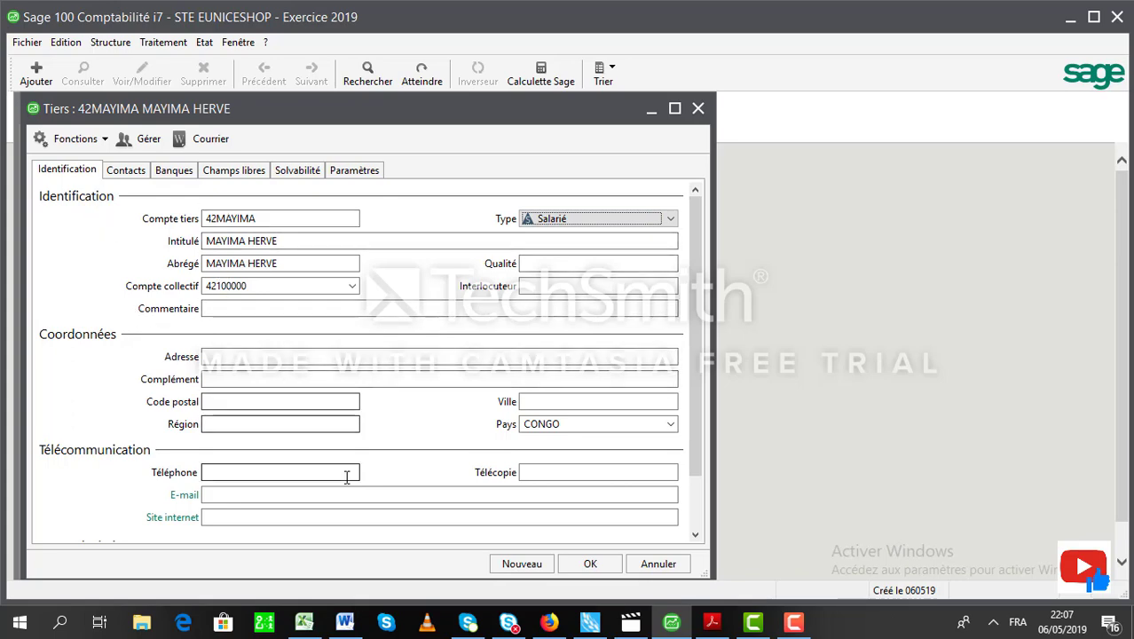
click(586, 564)
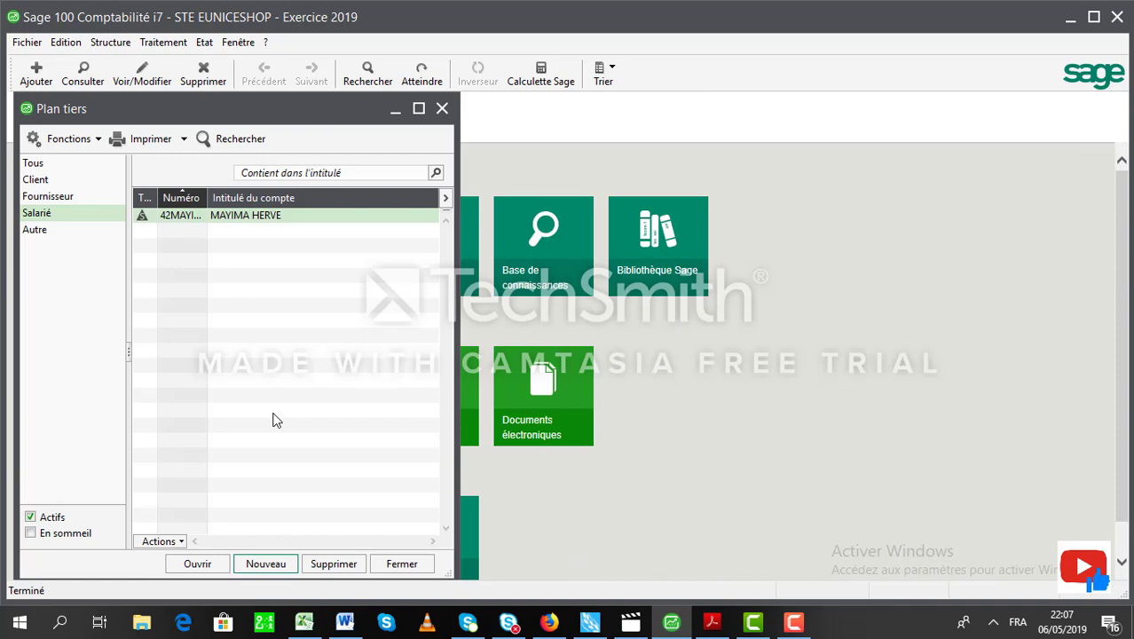
Close Plan tiers and start a new entry via Traitement > Saisie par pièce > Ajout d'une pièce.
click(441, 110)
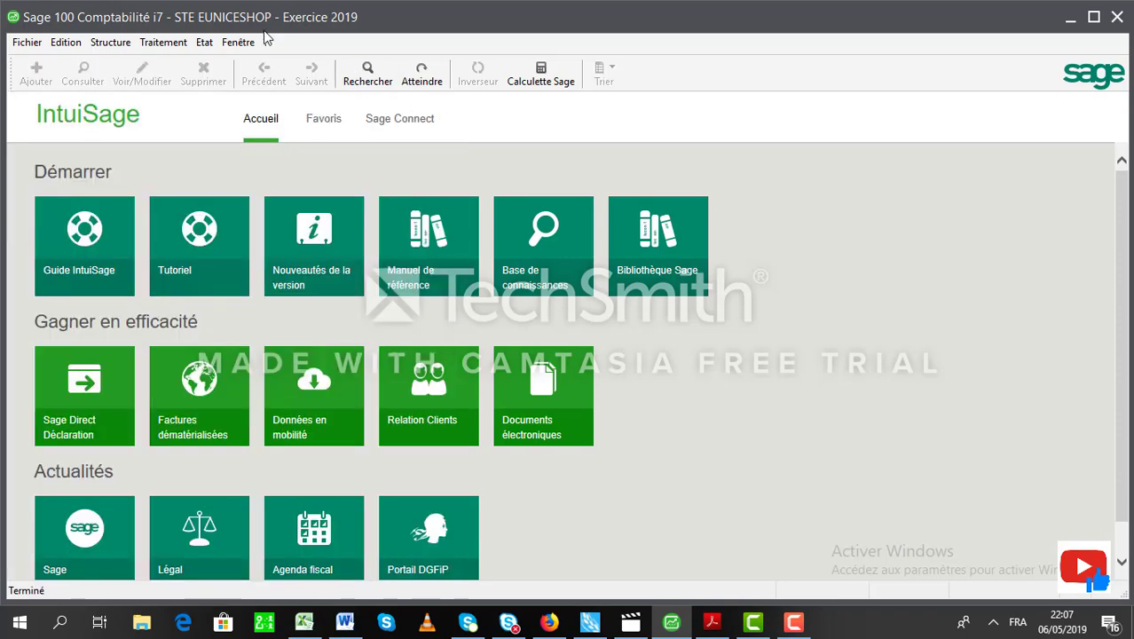
click(162, 45)
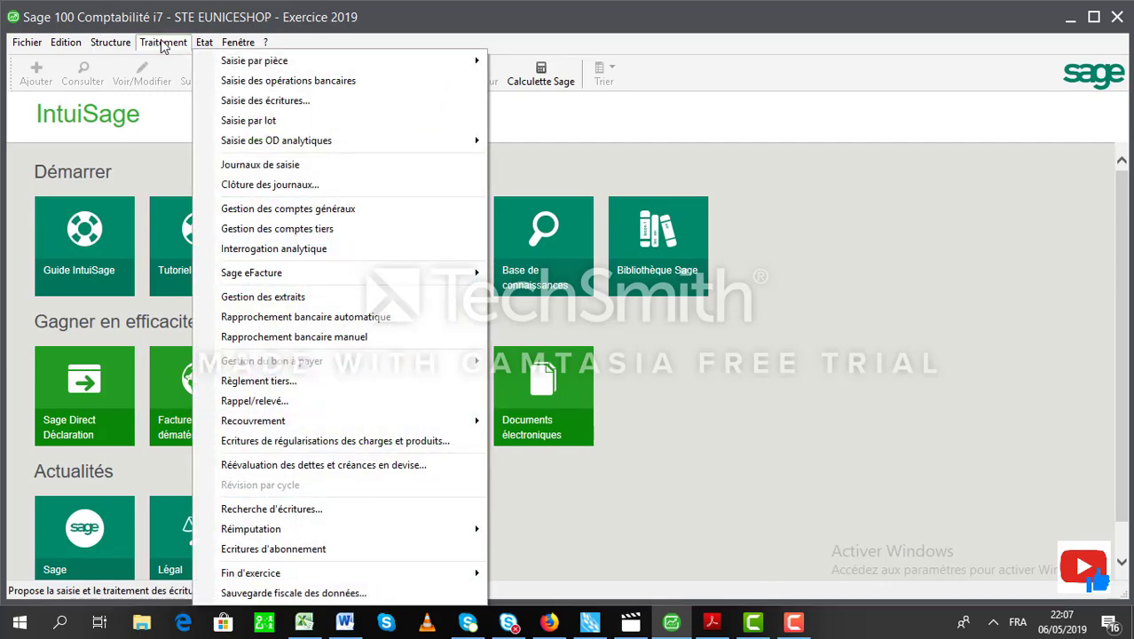
click(238, 42)
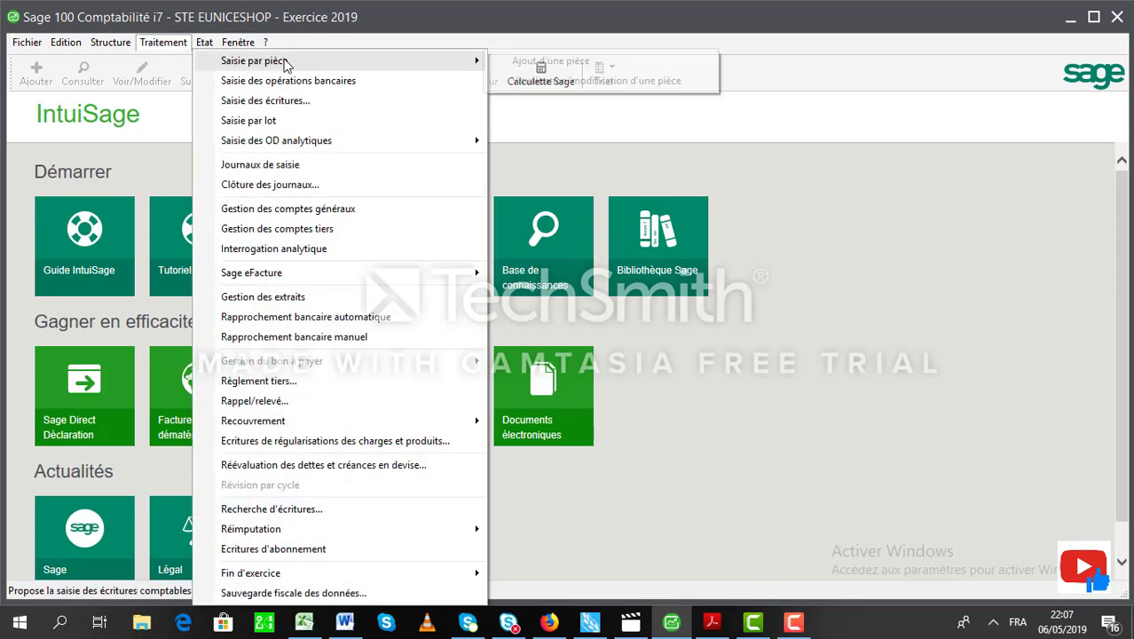
mouse_move(454, 61)
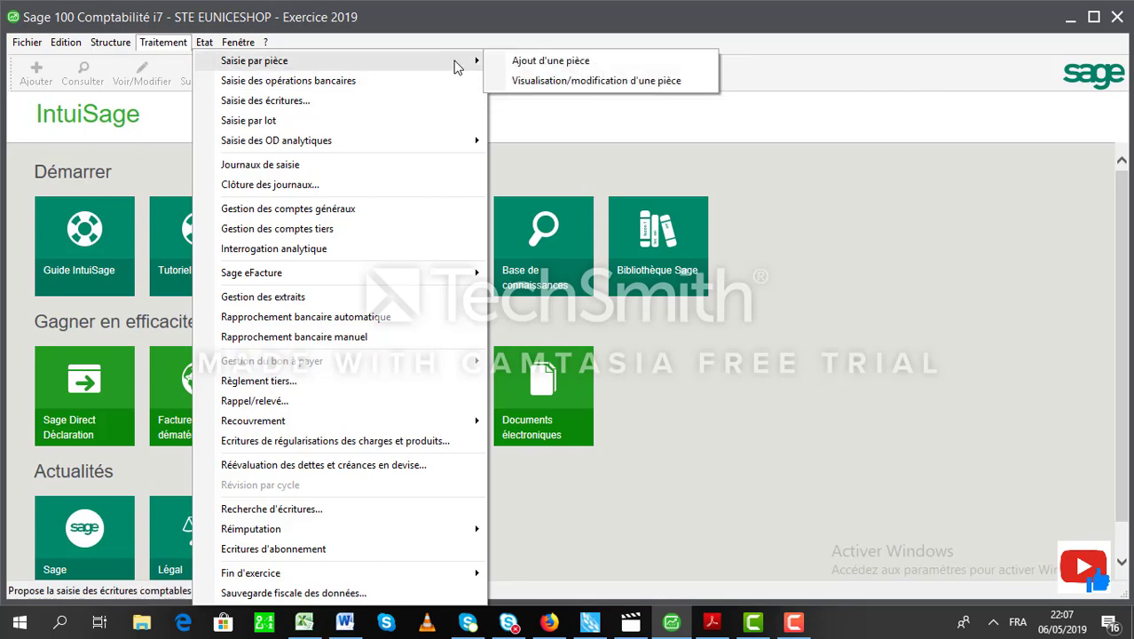
click(561, 61)
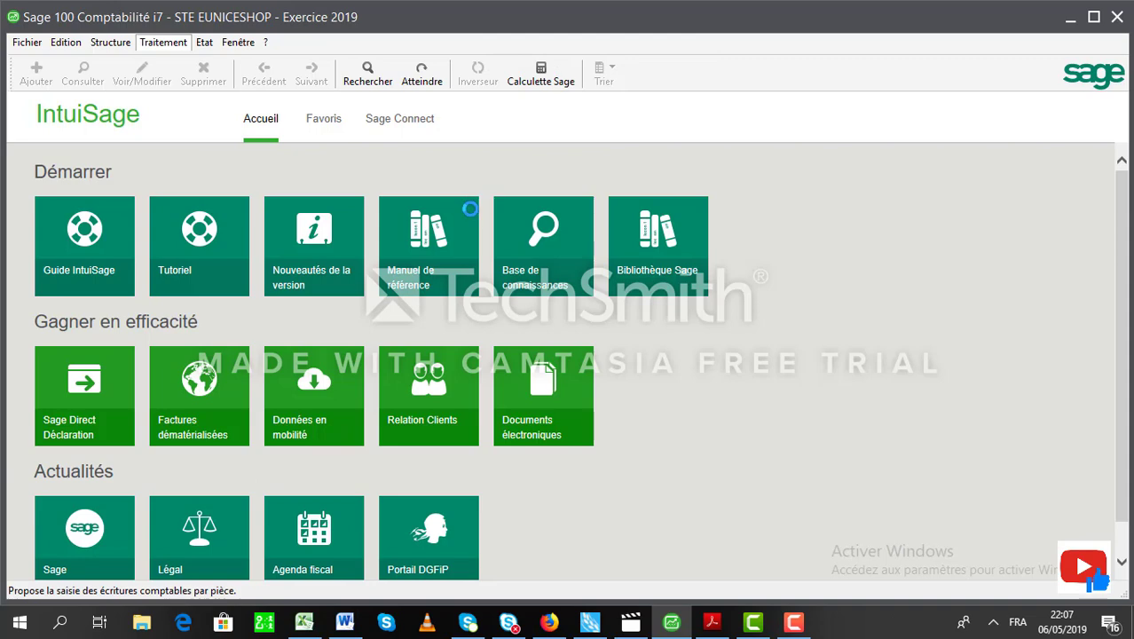